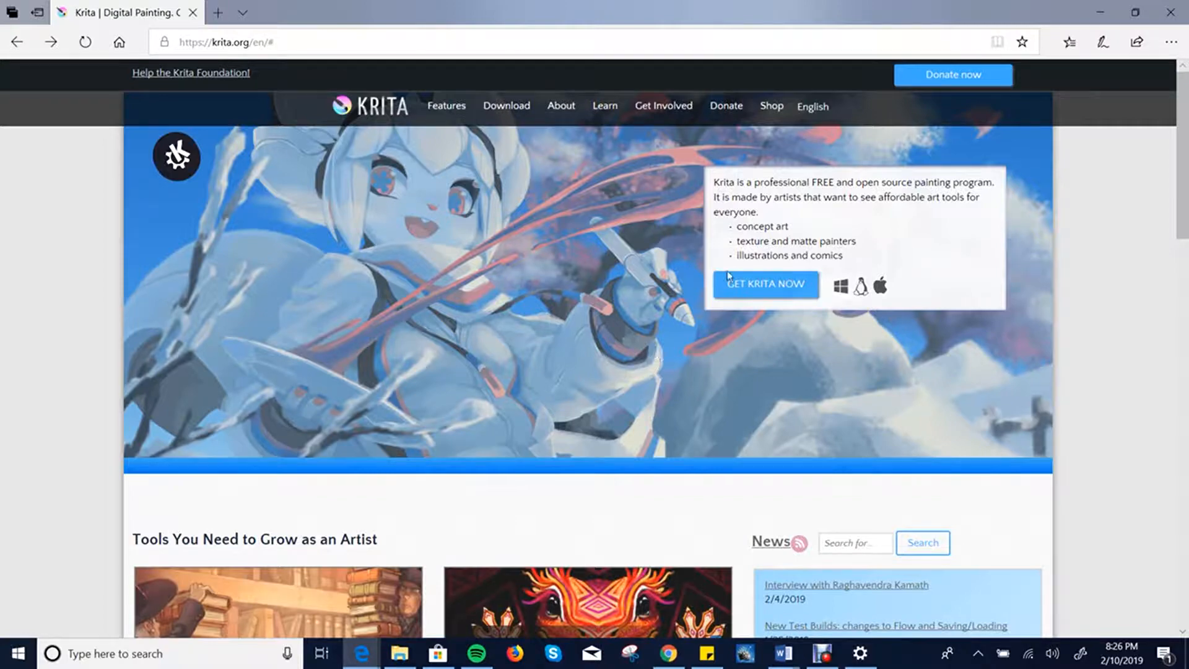
Open the Krita download page from the website's home page and list all available download versions
{"action": "scroll", "coordinate": [1004, 73], "scroll_direction": "up", "scroll_amount": 5}
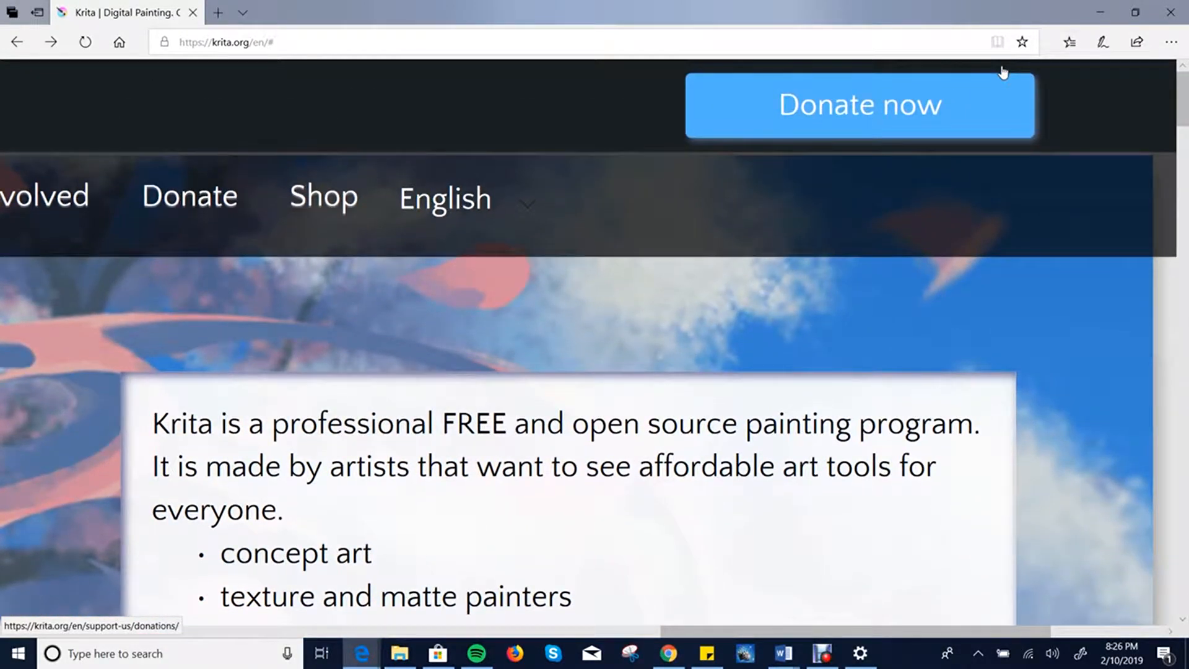
{"action": "scroll", "coordinate": [1003, 73], "scroll_direction": "down", "scroll_amount": 5}
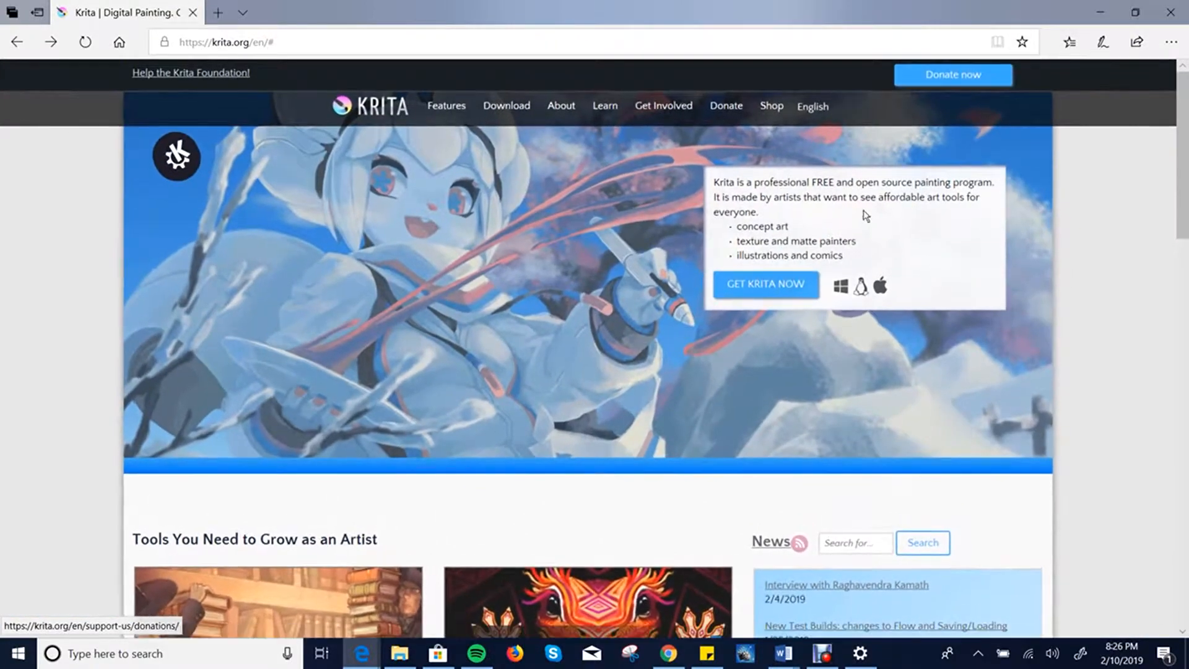
{"action": "left_click", "coordinate": [751, 291]}
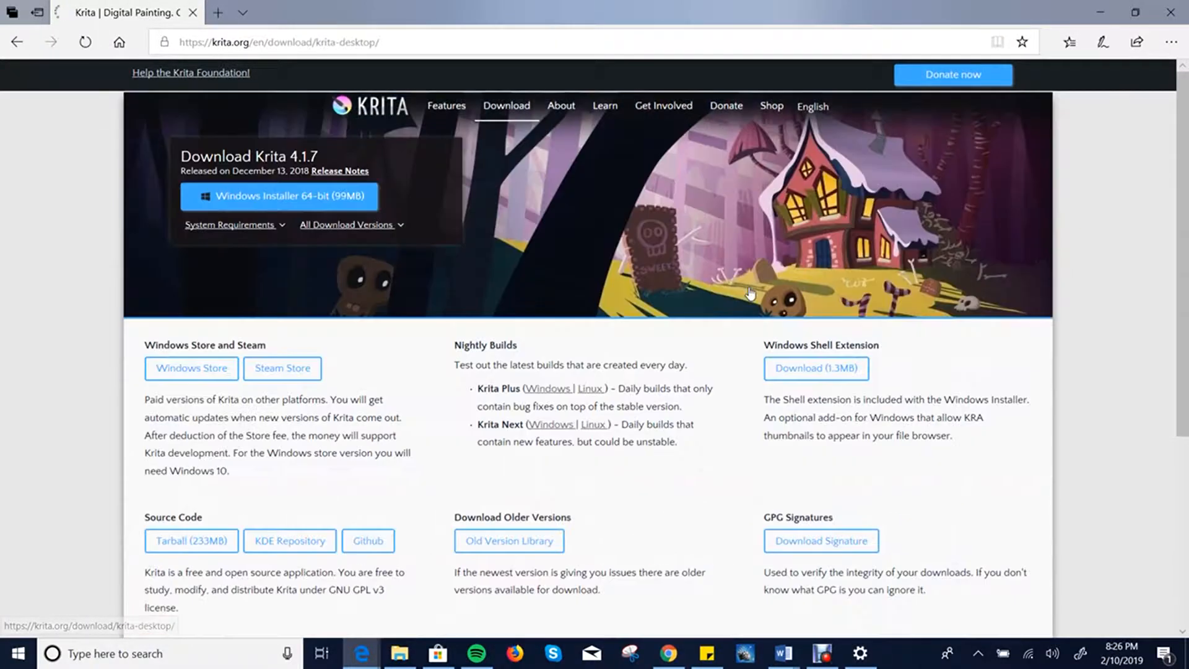
{"action": "left_click", "coordinate": [354, 225]}
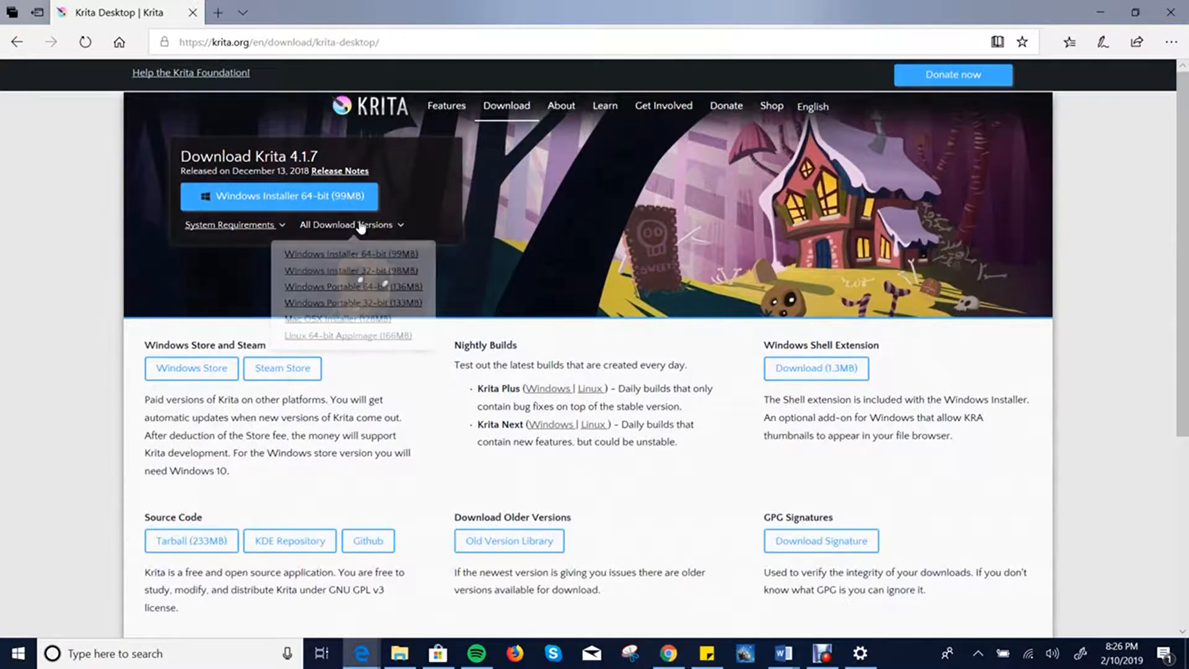
{"action": "scroll", "coordinate": [351, 288], "scroll_direction": "up", "scroll_amount": 5}
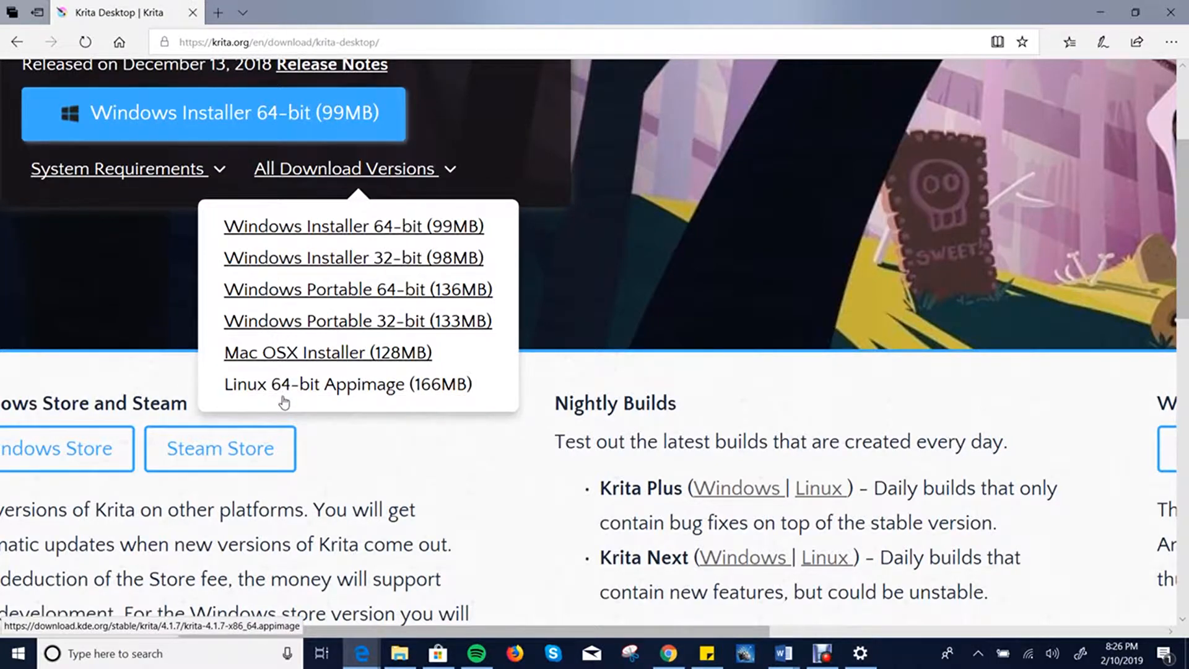
{"action": "scroll", "coordinate": [285, 402], "scroll_direction": "down", "scroll_amount": 5}
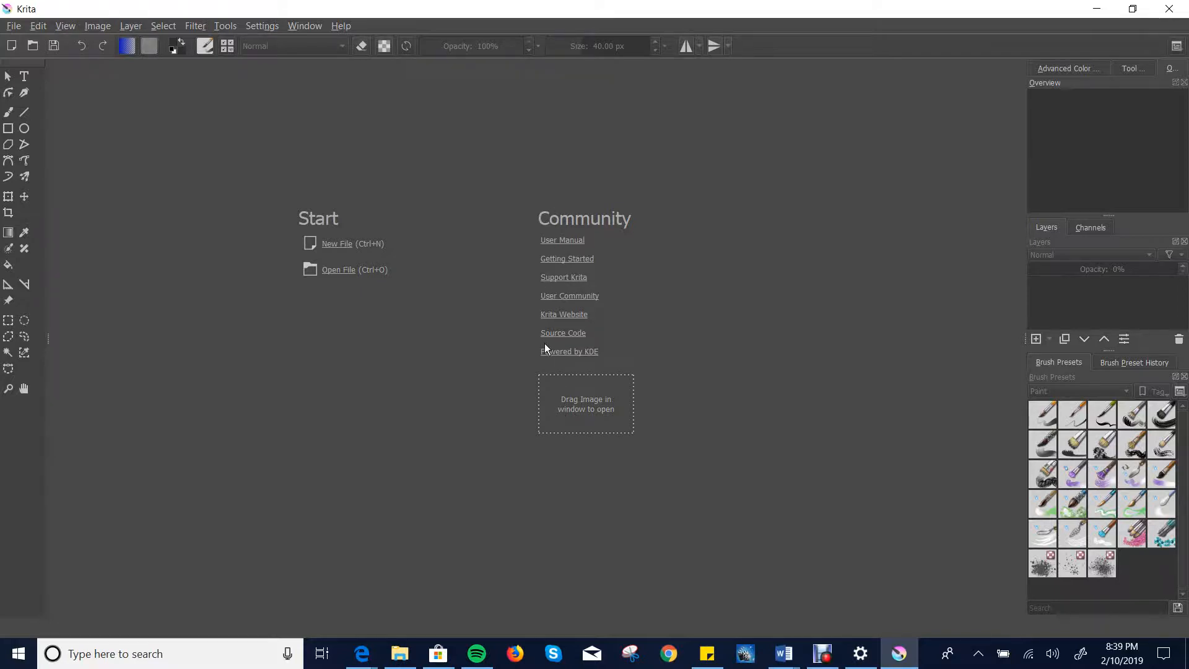
In Krita, open the online User Manual from the start screen's community links, and close its browser window
{"action": "left_click", "coordinate": [559, 240]}
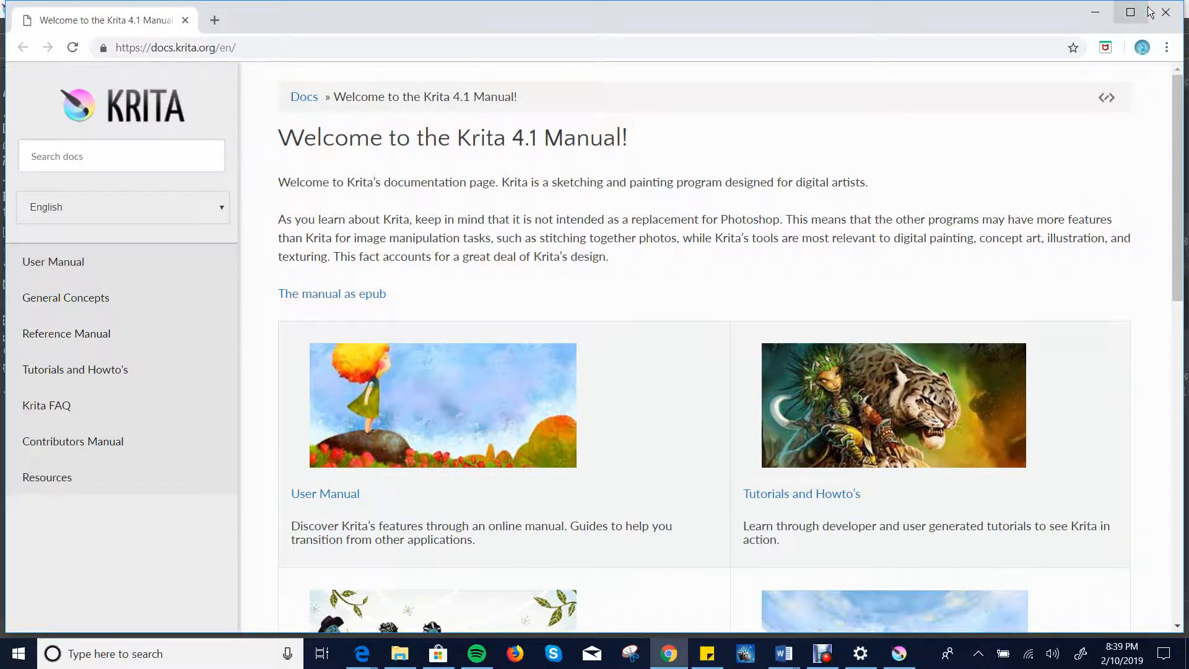
{"action": "left_click", "coordinate": [1168, 10]}
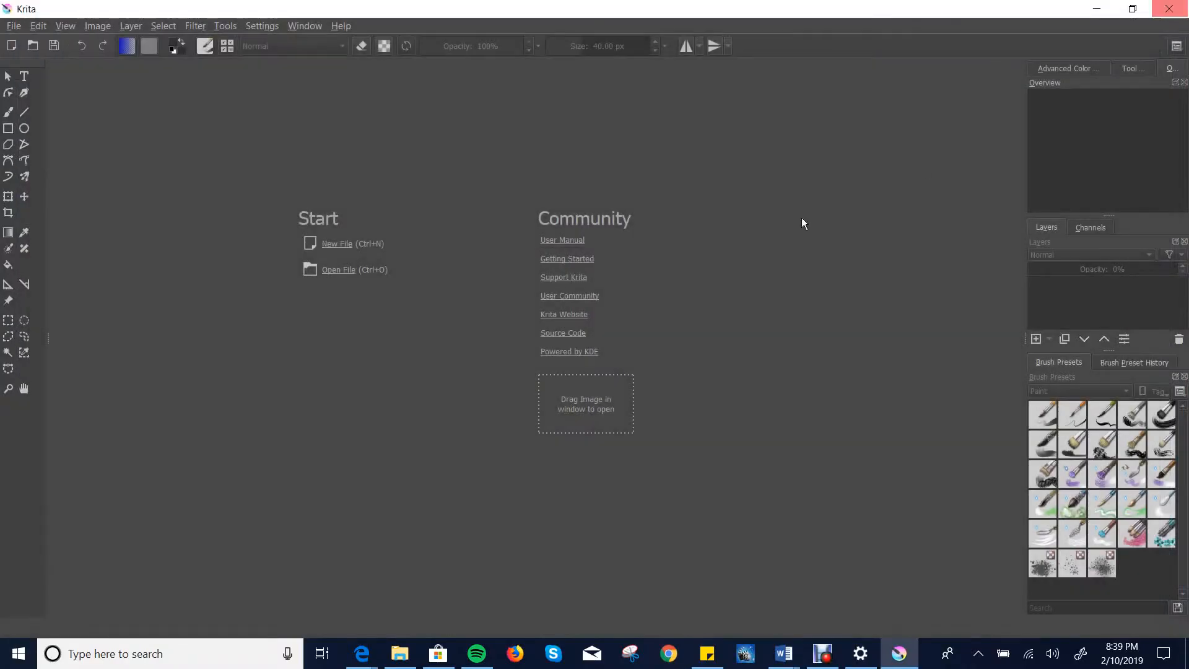
Create a new custom document of 1920 x 1080 pixels at 300 ppi in the RGB/Alpha colour model
{"action": "left_click", "coordinate": [18, 28]}
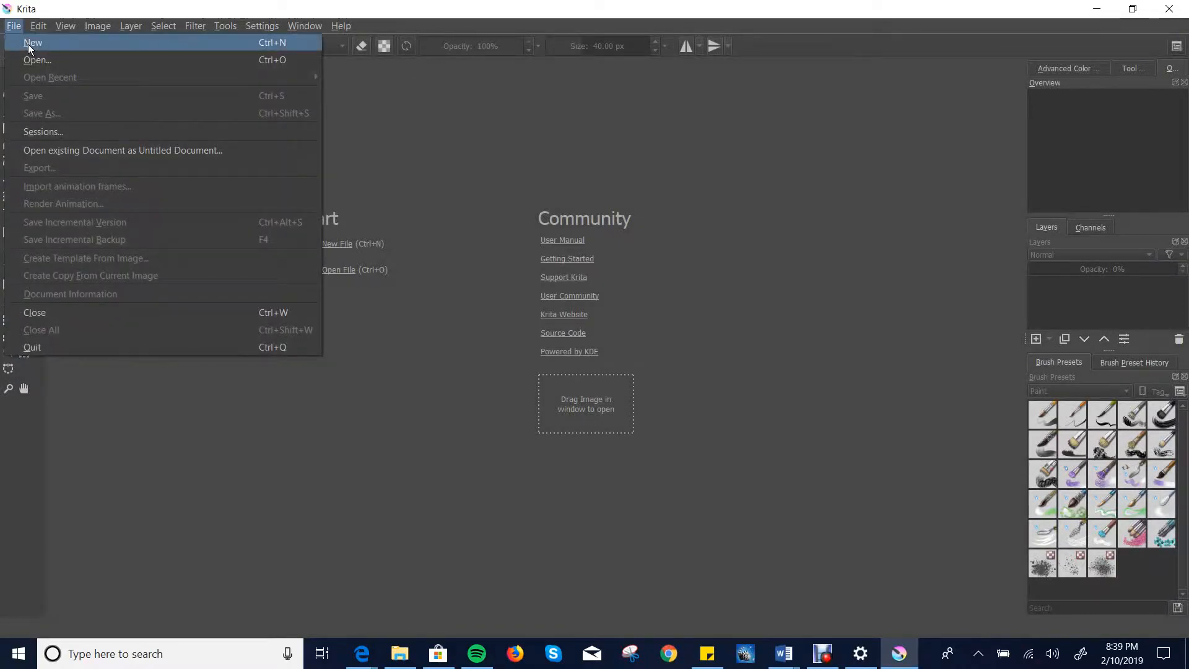
{"action": "left_click", "coordinate": [28, 43]}
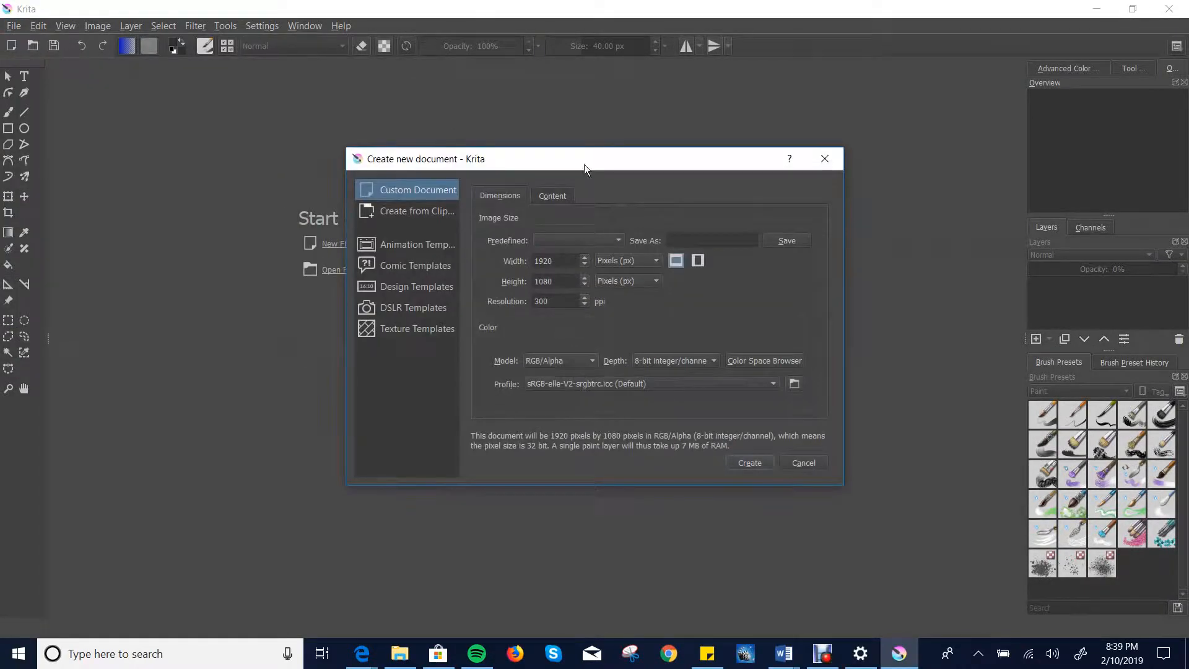
{"action": "left_click_drag", "start_coordinate": [665, 169], "coordinate": [608, 165]}
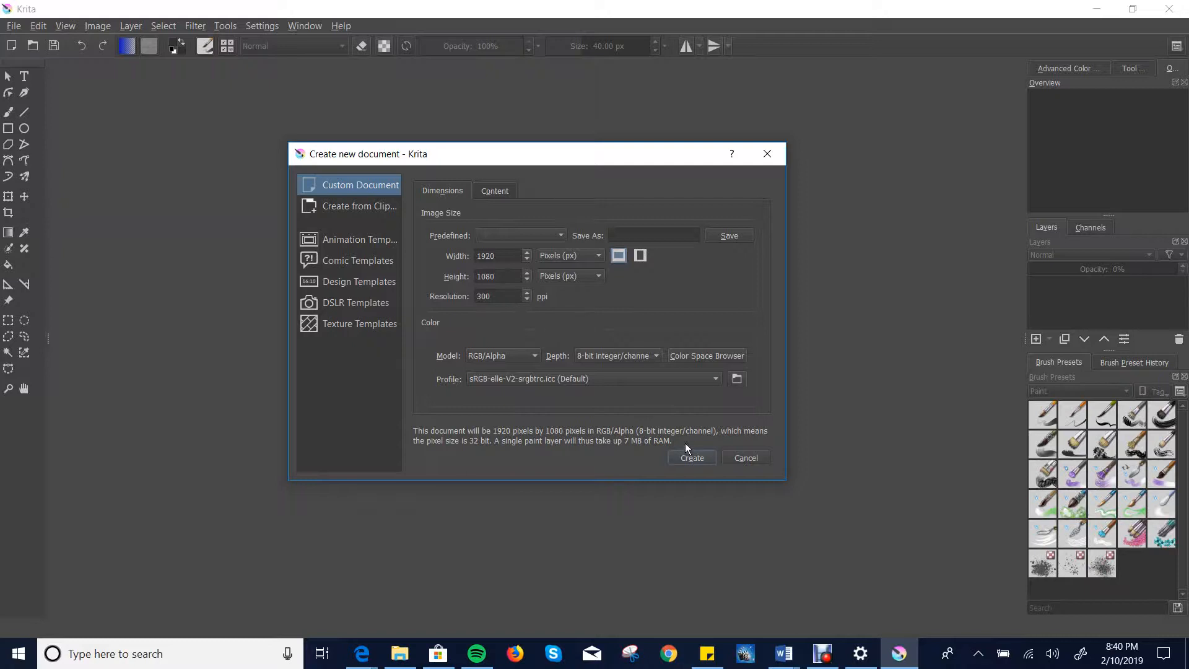
{"action": "left_click", "coordinate": [690, 459]}
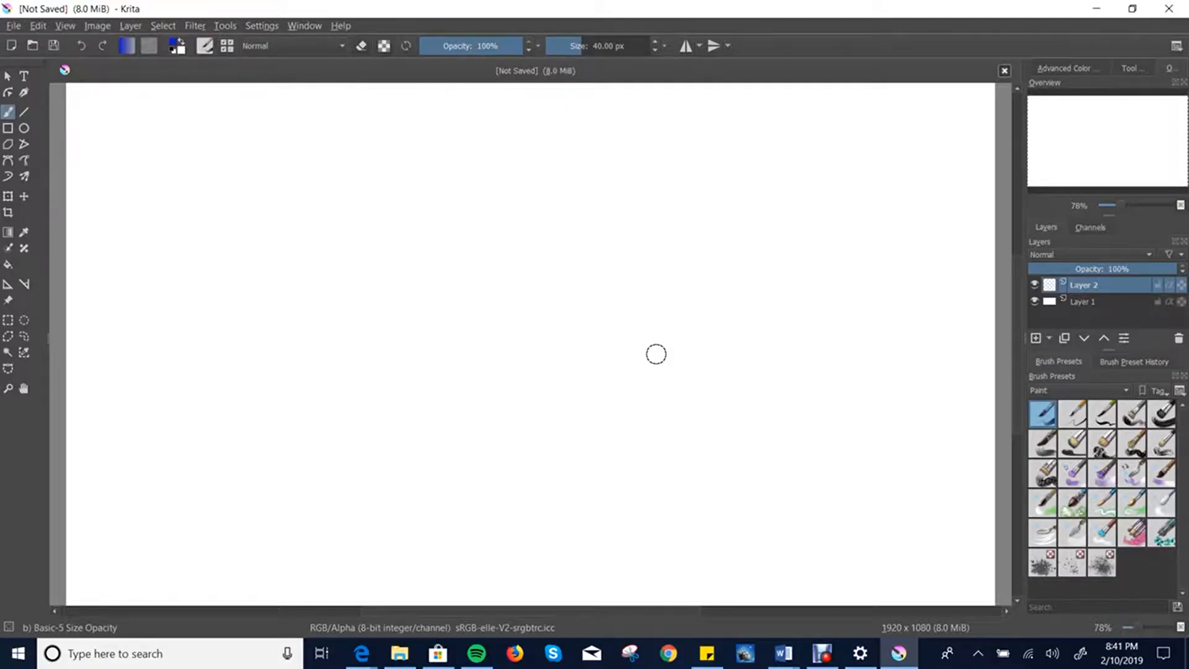
Examine the blank canvas at several closer and farther zoom levels
{"action": "left_click", "coordinate": [656, 354], "text": "ctrl"}
{"action": "key", "text": "ctrl+plus"}
{"action": "key", "text": "ctrl+plus"}
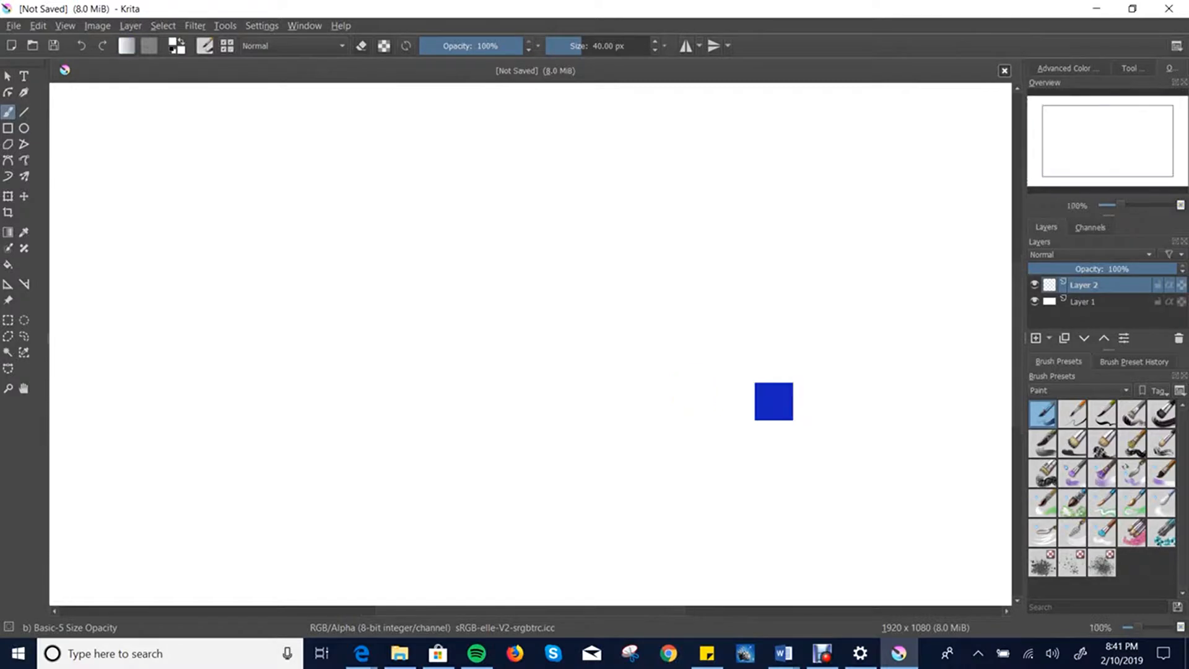
{"action": "key", "text": "ctrl+plus"}
{"action": "key", "text": "ctrl+plus"}
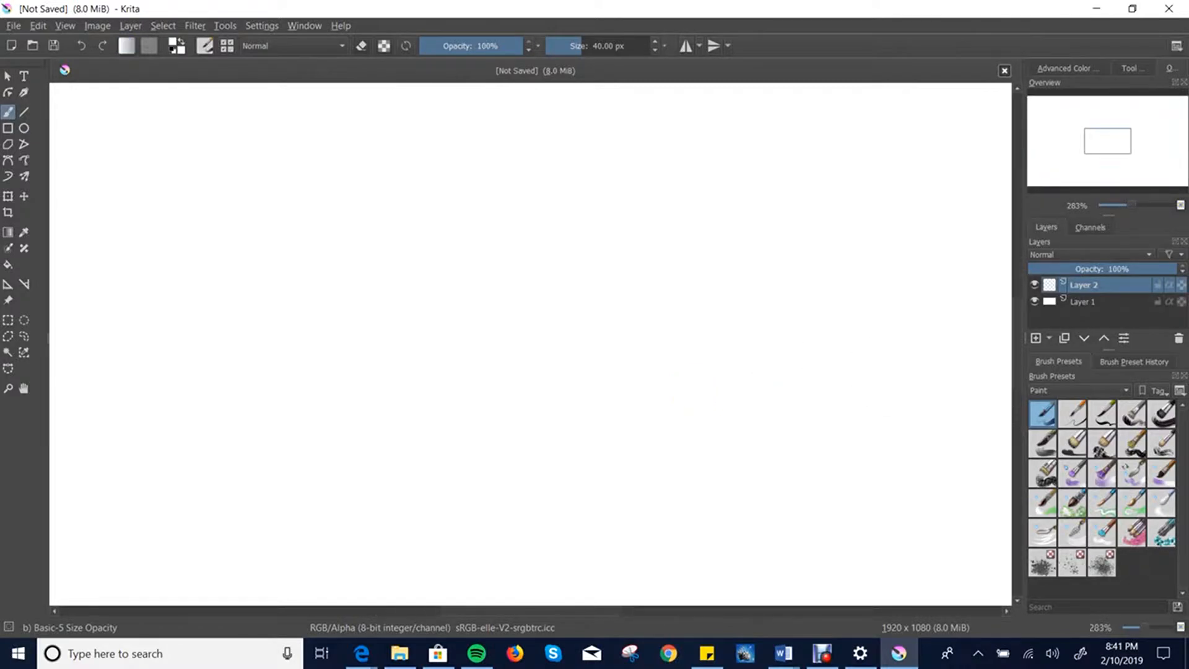
{"action": "key", "text": "ctrl+minus"}
{"action": "key", "text": "ctrl+minus"}
{"action": "key", "text": "ctrl+minus"}
{"action": "key", "text": "ctrl+minus"}
{"action": "key", "text": "ctrl+minus"}
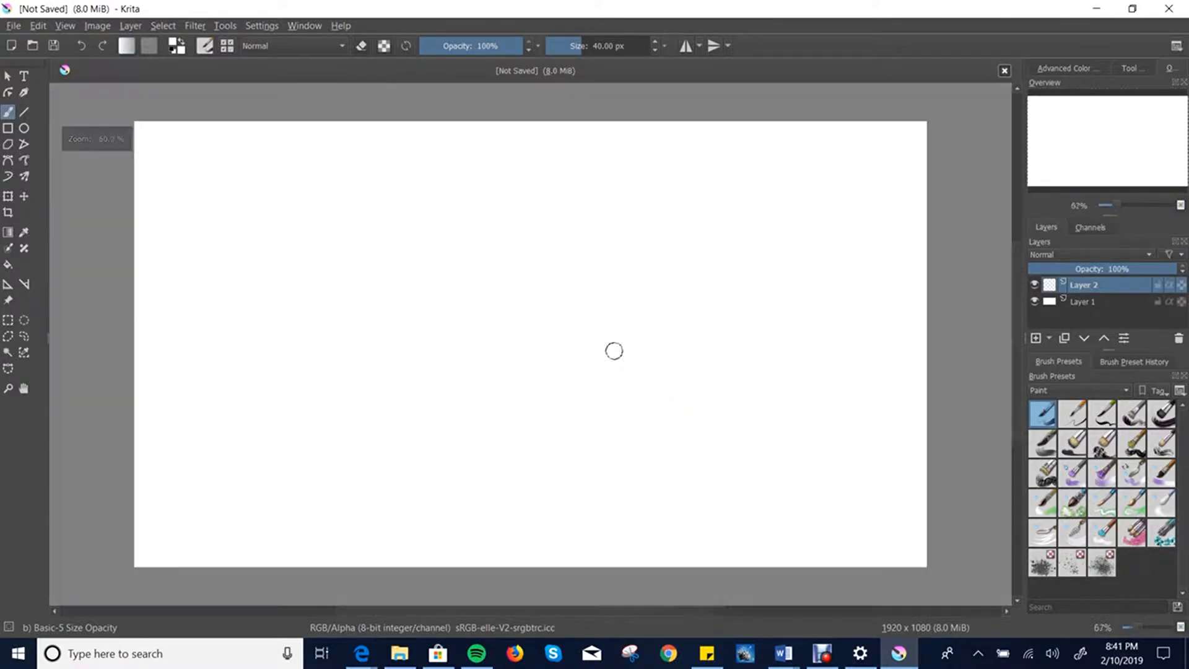
{"action": "key", "text": "ctrl+plus"}
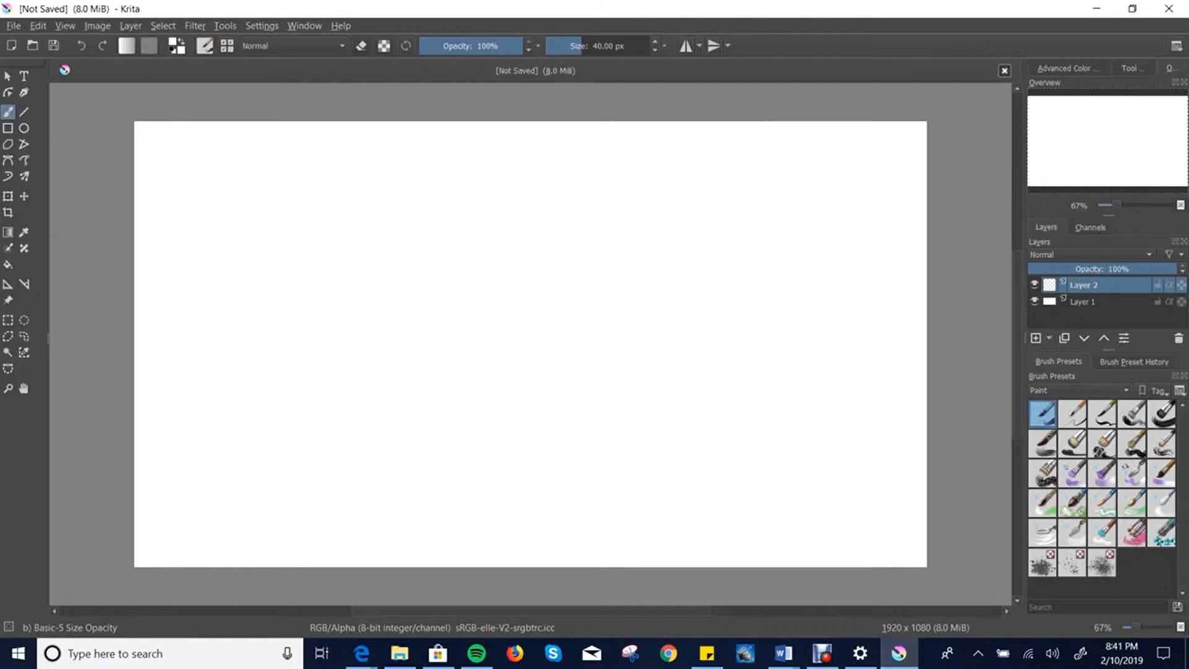
{"action": "left_click_drag", "start_coordinate": [655, 350], "coordinate": [616, 351]}
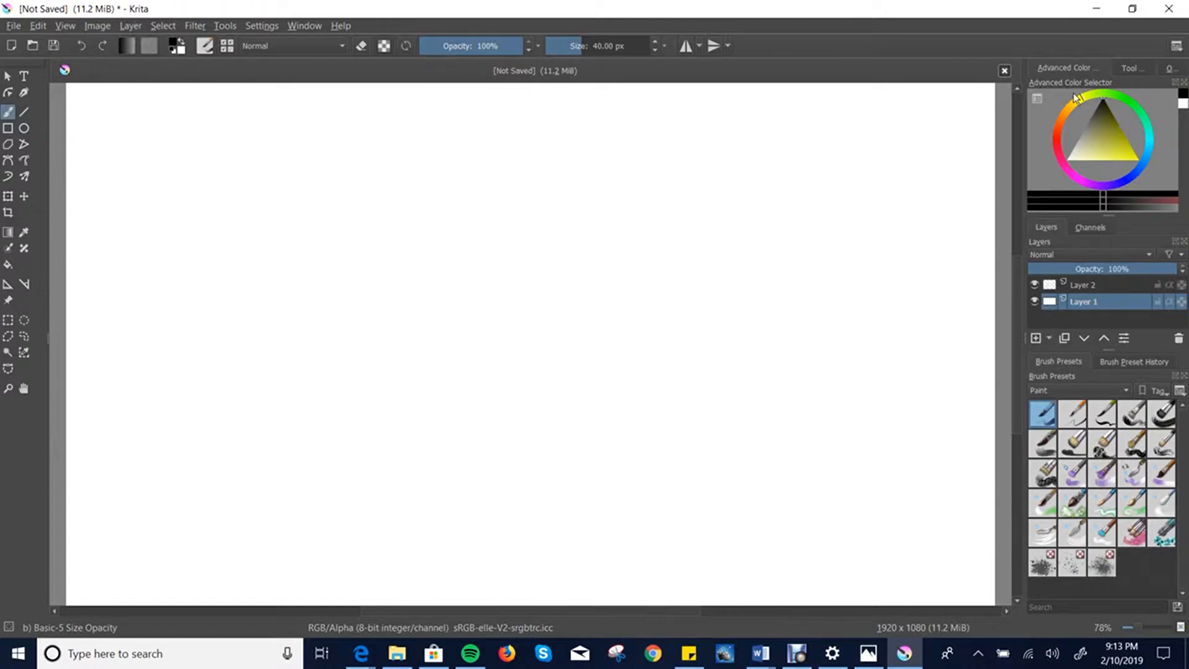
Try out foreground colours in the Advanced Color Selector, picking a turquoise and a violet
{"action": "mouse_move", "coordinate": [1080, 98]}
{"action": "left_mouse_down"}
{"action": "mouse_move", "coordinate": [1122, 102]}
{"action": "mouse_move", "coordinate": [1163, 127]}
{"action": "mouse_move", "coordinate": [1101, 131]}
{"action": "mouse_move", "coordinate": [1128, 148]}
{"action": "left_mouse_up"}
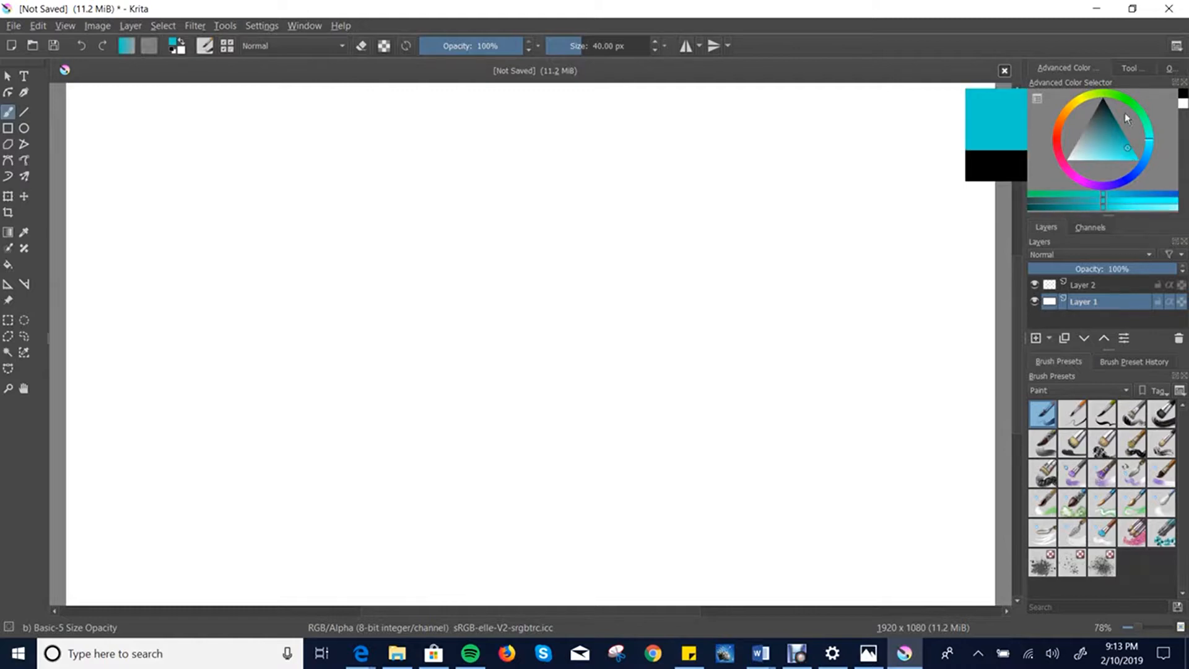
{"action": "mouse_move", "coordinate": [1132, 99]}
{"action": "left_mouse_down"}
{"action": "mouse_move", "coordinate": [1110, 166]}
{"action": "mouse_move", "coordinate": [1049, 117]}
{"action": "mouse_move", "coordinate": [1140, 105]}
{"action": "mouse_move", "coordinate": [1139, 173]}
{"action": "mouse_move", "coordinate": [1084, 96]}
{"action": "mouse_move", "coordinate": [1139, 173]}
{"action": "mouse_move", "coordinate": [1116, 96]}
{"action": "mouse_move", "coordinate": [1114, 184]}
{"action": "mouse_move", "coordinate": [1121, 144]}
{"action": "mouse_move", "coordinate": [1091, 162]}
{"action": "mouse_move", "coordinate": [1117, 149]}
{"action": "left_mouse_up"}
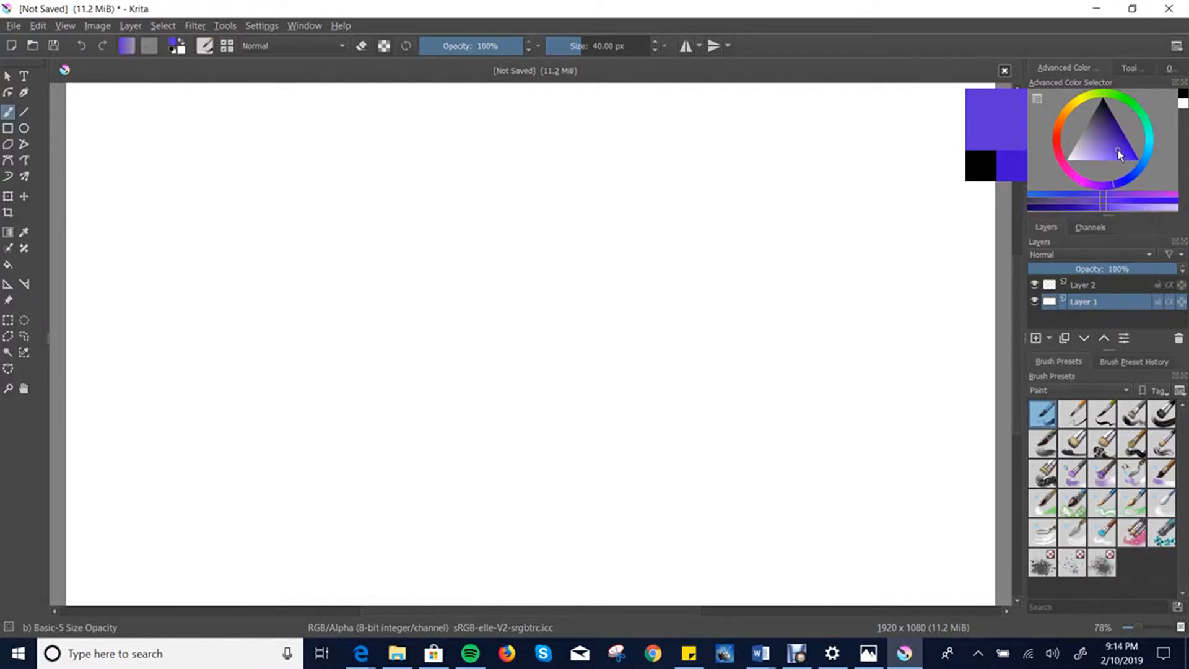
Review the Advanced Color Selector's settings, including its behavior, shade selector, colors-from-image and color selector options
{"action": "left_click", "coordinate": [1036, 100]}
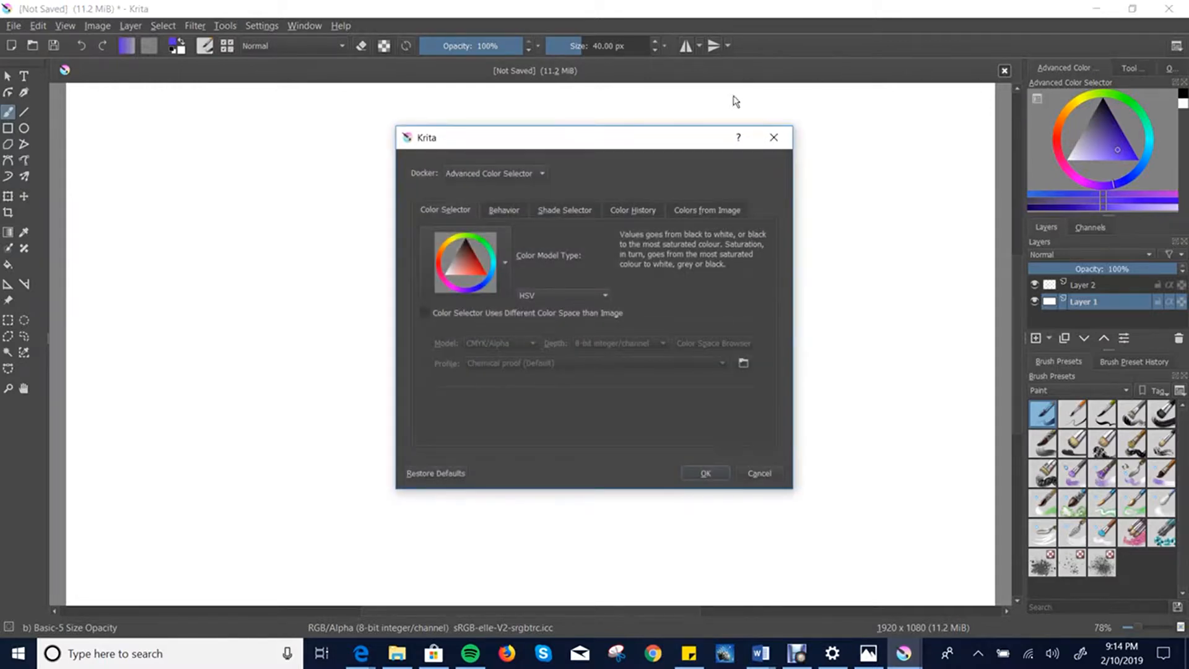
{"action": "left_click", "coordinate": [560, 206]}
{"action": "left_click", "coordinate": [504, 210]}
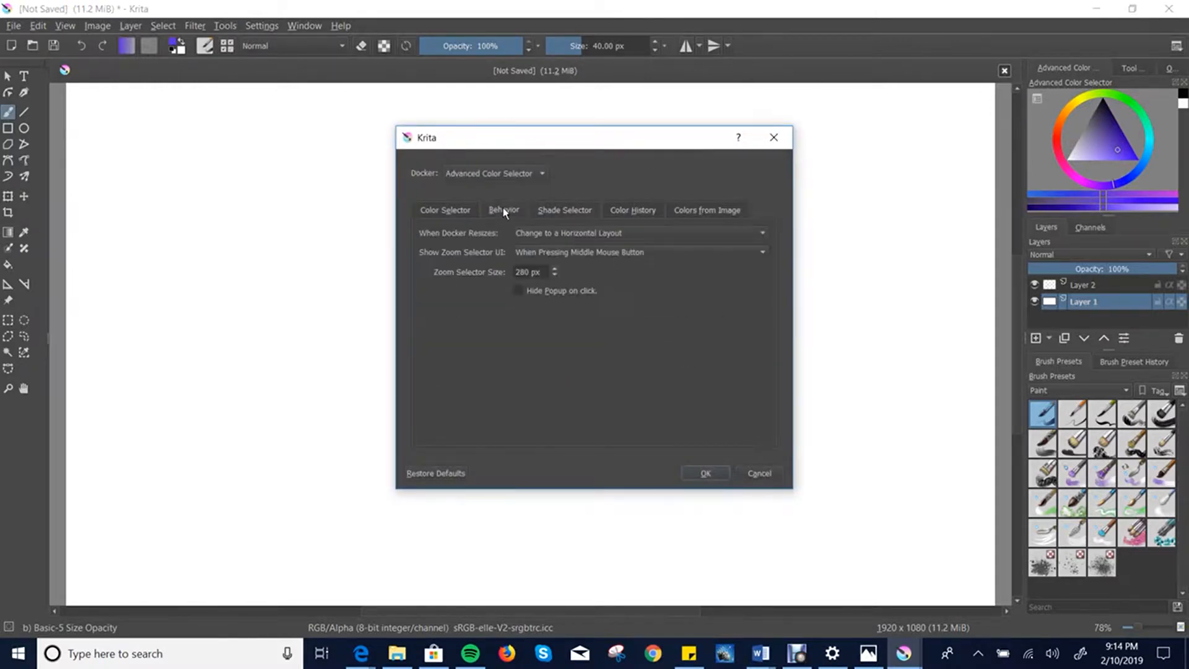
{"action": "left_click", "coordinate": [498, 175]}
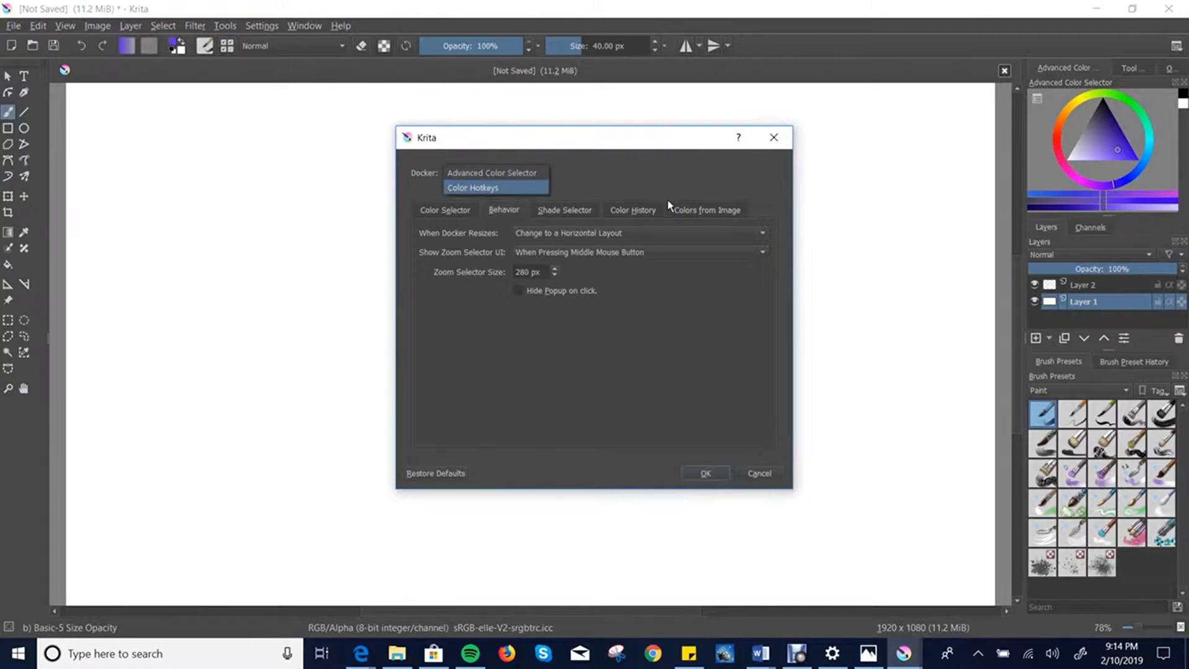
{"action": "left_click", "coordinate": [707, 210]}
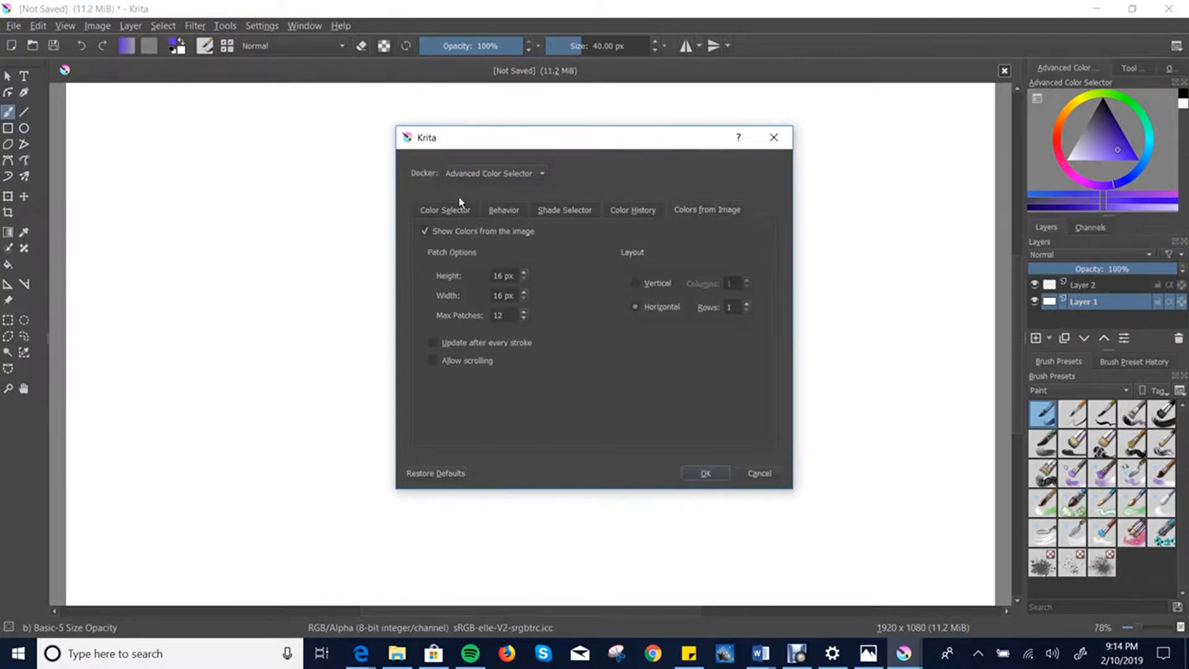
{"action": "left_click", "coordinate": [459, 214]}
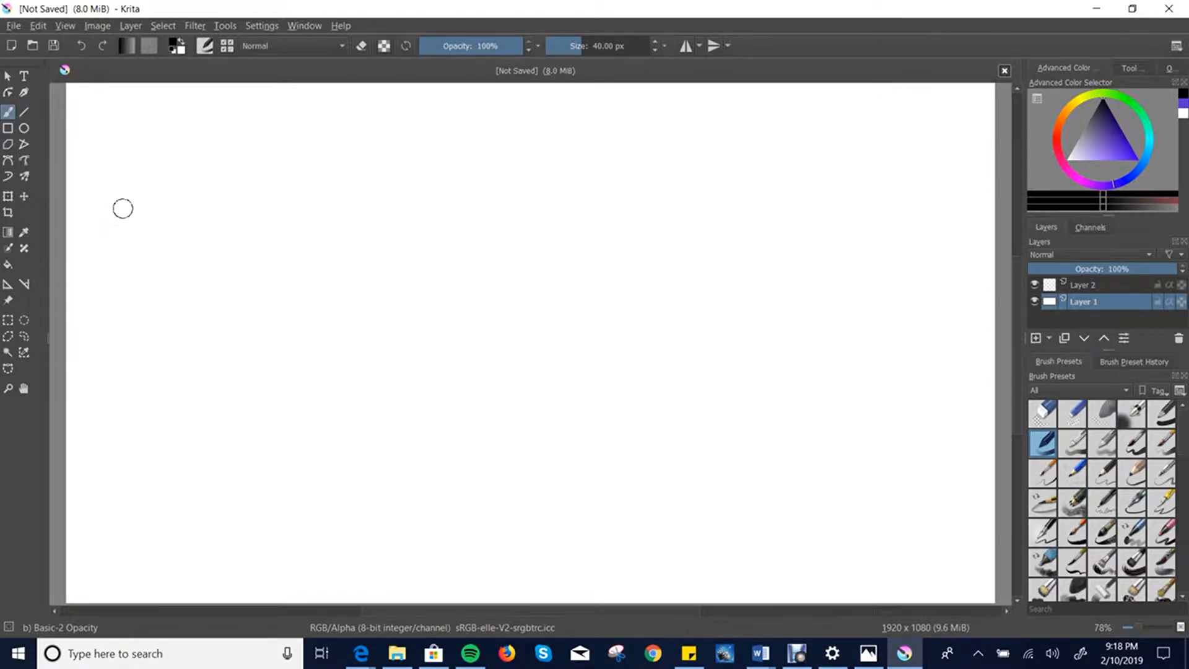
Paint several freehand black lines and loops across Layer 1 with the Basic-2 Opacity brush at 40 px
{"action": "left_click_drag", "start_coordinate": [127, 242], "coordinate": [669, 337]}
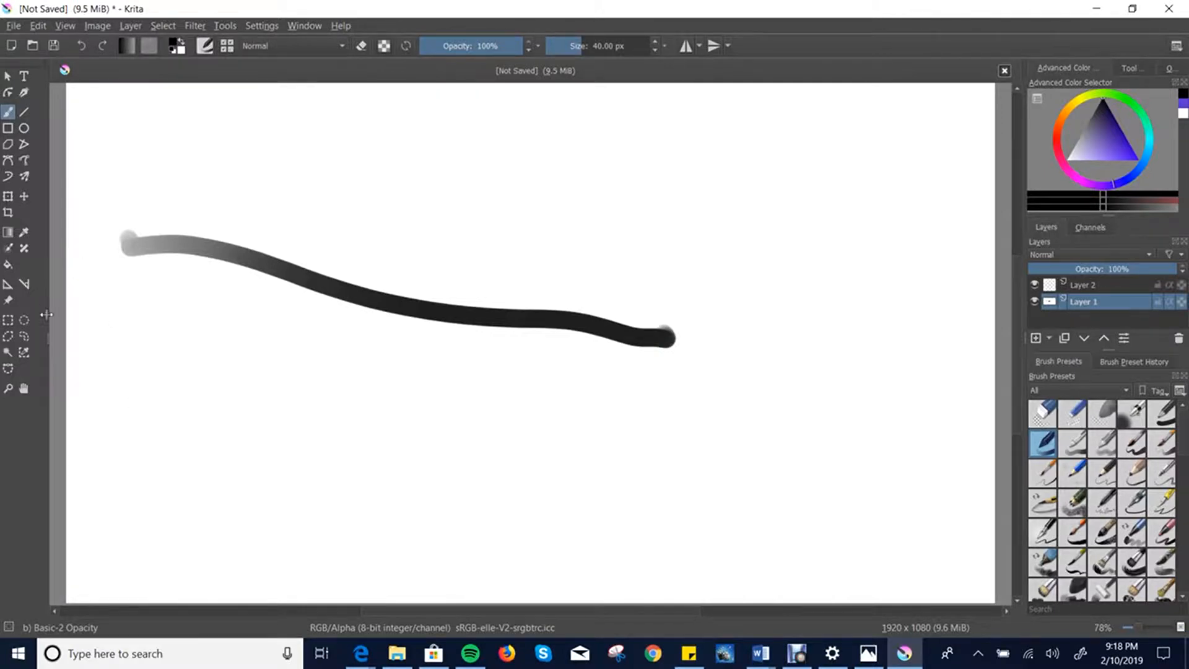
{"action": "left_click_drag", "start_coordinate": [47, 314], "coordinate": [31, 350]}
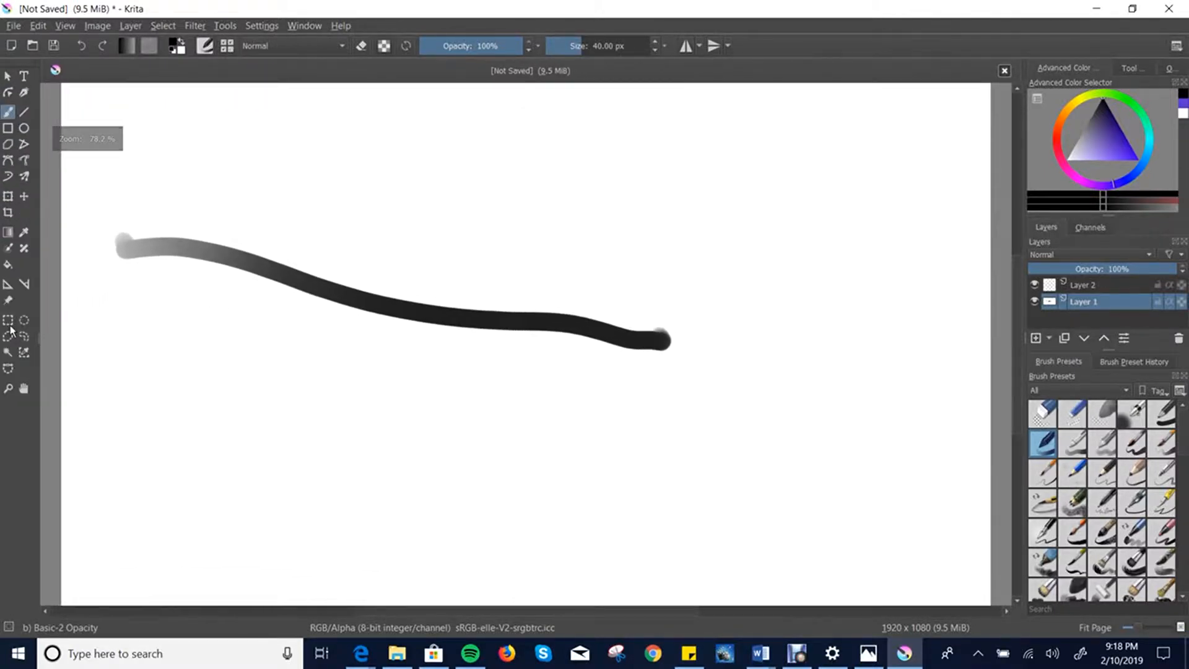
{"action": "mouse_move", "coordinate": [185, 354]}
{"action": "left_mouse_down"}
{"action": "mouse_move", "coordinate": [258, 345]}
{"action": "mouse_move", "coordinate": [409, 396]}
{"action": "mouse_move", "coordinate": [539, 273]}
{"action": "mouse_move", "coordinate": [517, 251]}
{"action": "left_mouse_up"}
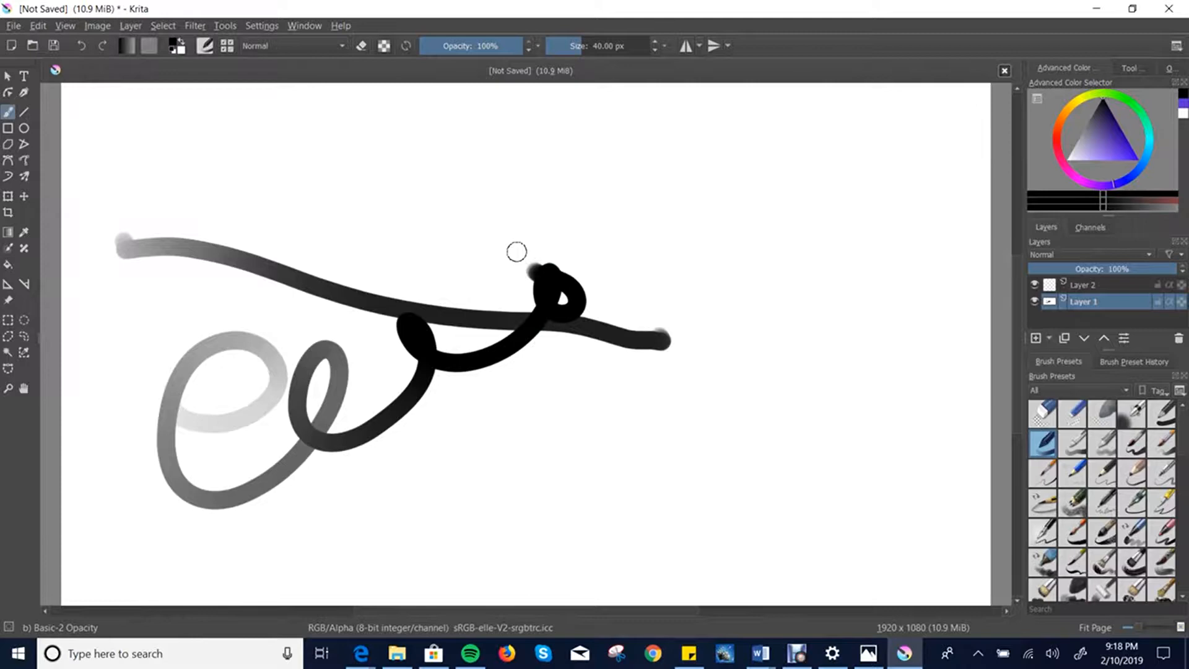
{"action": "mouse_move", "coordinate": [117, 155]}
{"action": "left_mouse_down"}
{"action": "mouse_move", "coordinate": [180, 118]}
{"action": "mouse_move", "coordinate": [278, 169]}
{"action": "mouse_move", "coordinate": [343, 184]}
{"action": "mouse_move", "coordinate": [390, 184]}
{"action": "mouse_move", "coordinate": [449, 155]}
{"action": "mouse_move", "coordinate": [564, 203]}
{"action": "mouse_move", "coordinate": [625, 184]}
{"action": "mouse_move", "coordinate": [702, 218]}
{"action": "mouse_move", "coordinate": [772, 218]}
{"action": "left_mouse_up"}
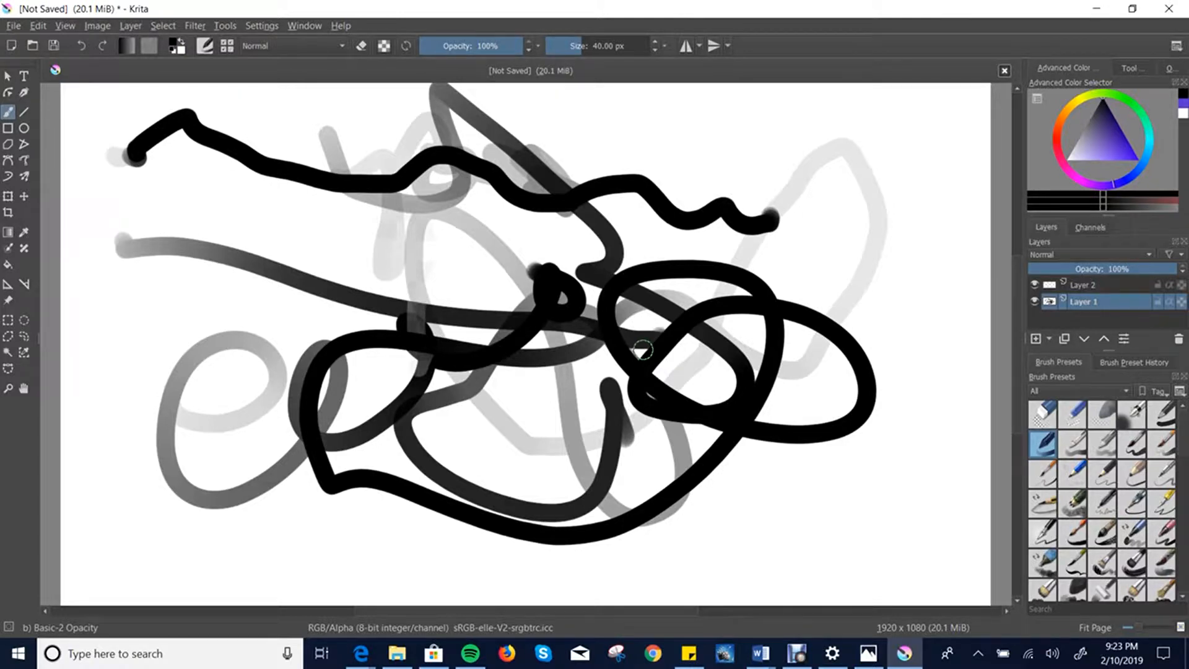
Turn on eraser mode and erase a path through the upper-left and central strokes on Layer 1
{"action": "left_click", "coordinate": [360, 48]}
{"action": "mouse_move", "coordinate": [209, 96]}
{"action": "left_mouse_down"}
{"action": "mouse_move", "coordinate": [169, 204]}
{"action": "mouse_move", "coordinate": [324, 324]}
{"action": "mouse_move", "coordinate": [350, 324]}
{"action": "mouse_move", "coordinate": [384, 294]}
{"action": "mouse_move", "coordinate": [496, 304]}
{"action": "mouse_move", "coordinate": [558, 391]}
{"action": "left_mouse_up"}
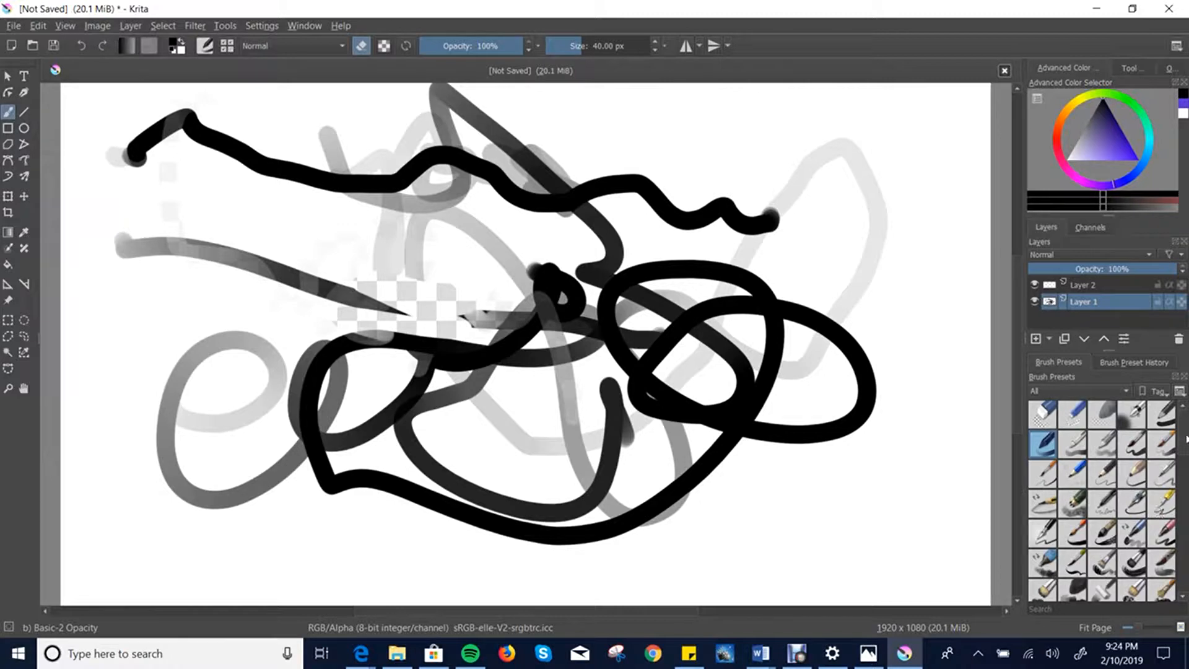
Switch to the Basic-1 brush preset and paint a short black squiggle near the middle of the canvas
{"action": "right_click", "coordinate": [1164, 412]}
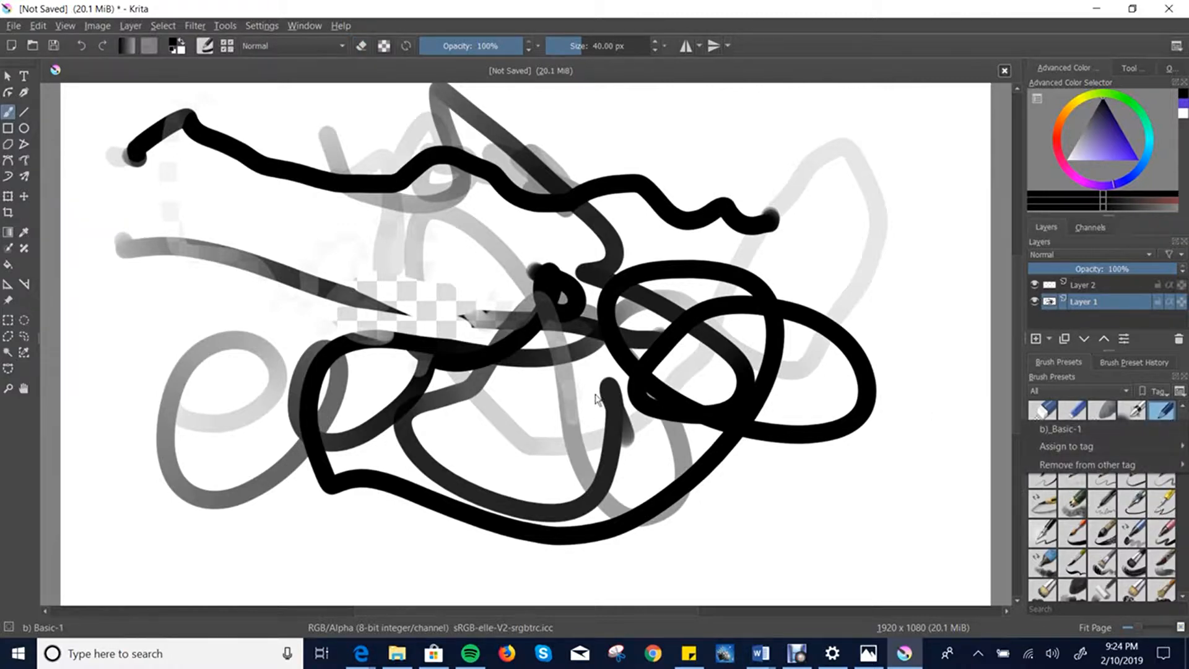
{"action": "left_click", "coordinate": [653, 361]}
{"action": "mouse_move", "coordinate": [381, 335]}
{"action": "left_mouse_down"}
{"action": "mouse_move", "coordinate": [498, 304]}
{"action": "mouse_move", "coordinate": [525, 400]}
{"action": "left_mouse_up"}
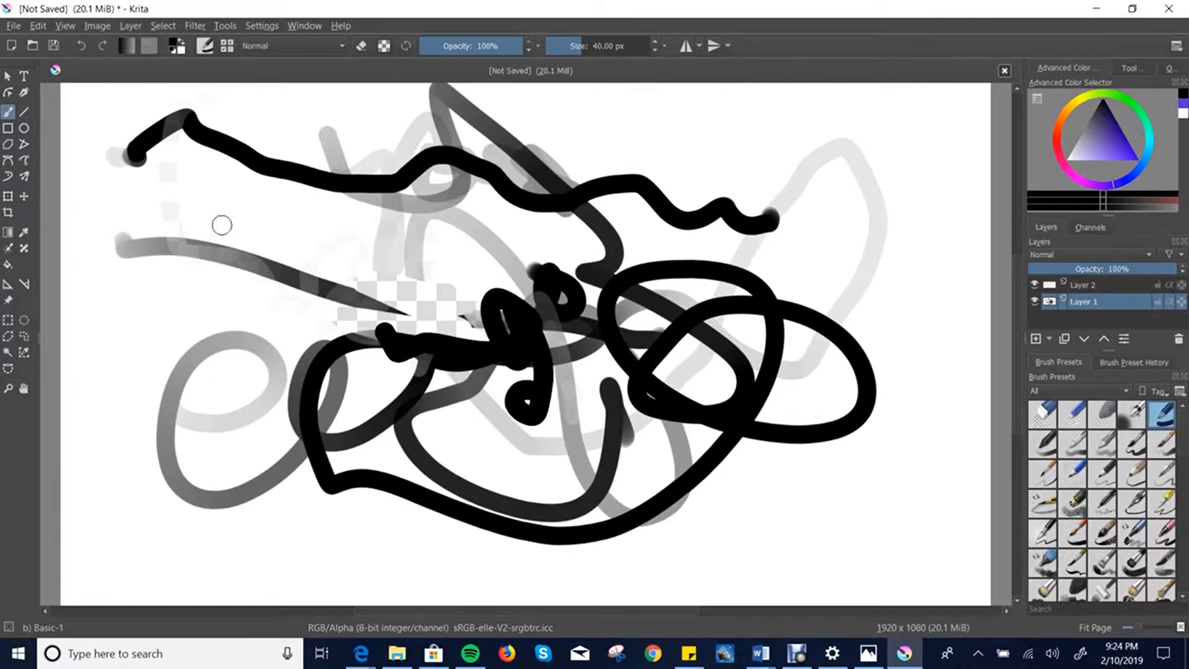
Erase across the painted strokes with Basic-1 in eraser mode, and delete Layer 1
{"action": "left_click", "coordinate": [363, 47]}
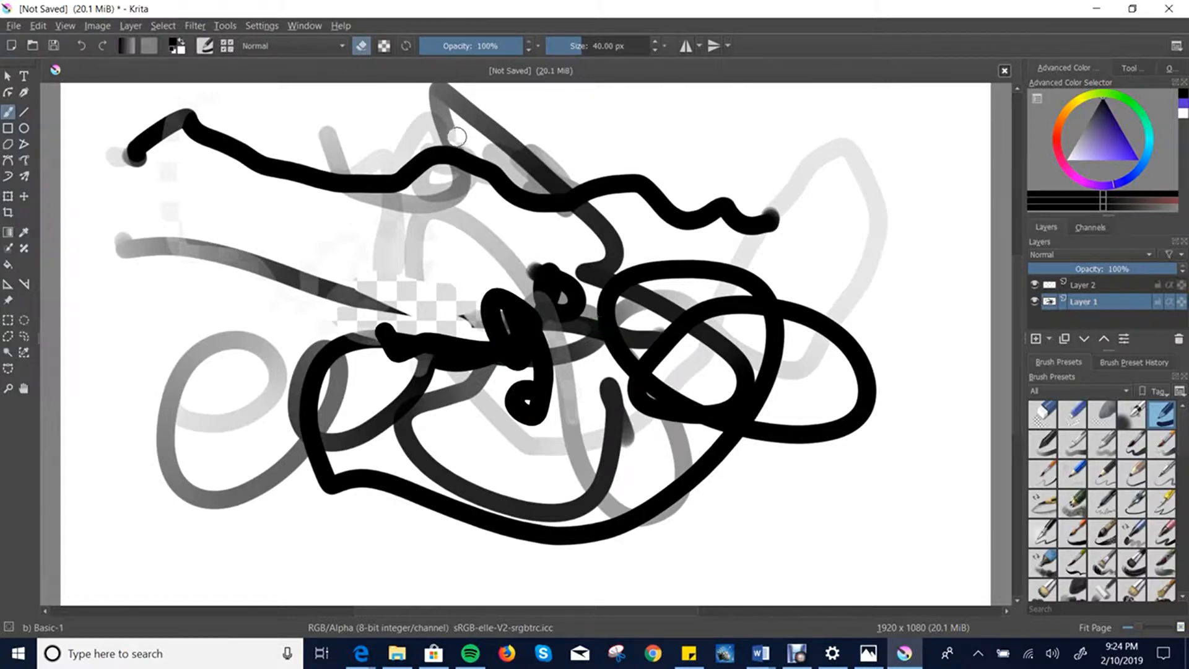
{"action": "mouse_move", "coordinate": [452, 133]}
{"action": "left_mouse_down"}
{"action": "mouse_move", "coordinate": [451, 281]}
{"action": "mouse_move", "coordinate": [526, 211]}
{"action": "mouse_move", "coordinate": [550, 397]}
{"action": "mouse_move", "coordinate": [486, 333]}
{"action": "mouse_move", "coordinate": [516, 332]}
{"action": "mouse_move", "coordinate": [340, 335]}
{"action": "mouse_move", "coordinate": [252, 279]}
{"action": "mouse_move", "coordinate": [250, 203]}
{"action": "mouse_move", "coordinate": [275, 253]}
{"action": "mouse_move", "coordinate": [269, 309]}
{"action": "mouse_move", "coordinate": [304, 256]}
{"action": "mouse_move", "coordinate": [295, 140]}
{"action": "mouse_move", "coordinate": [220, 138]}
{"action": "mouse_move", "coordinate": [267, 202]}
{"action": "mouse_move", "coordinate": [257, 405]}
{"action": "mouse_move", "coordinate": [335, 248]}
{"action": "mouse_move", "coordinate": [553, 289]}
{"action": "mouse_move", "coordinate": [571, 329]}
{"action": "mouse_move", "coordinate": [699, 291]}
{"action": "mouse_move", "coordinate": [755, 317]}
{"action": "mouse_move", "coordinate": [795, 371]}
{"action": "mouse_move", "coordinate": [693, 330]}
{"action": "left_mouse_up"}
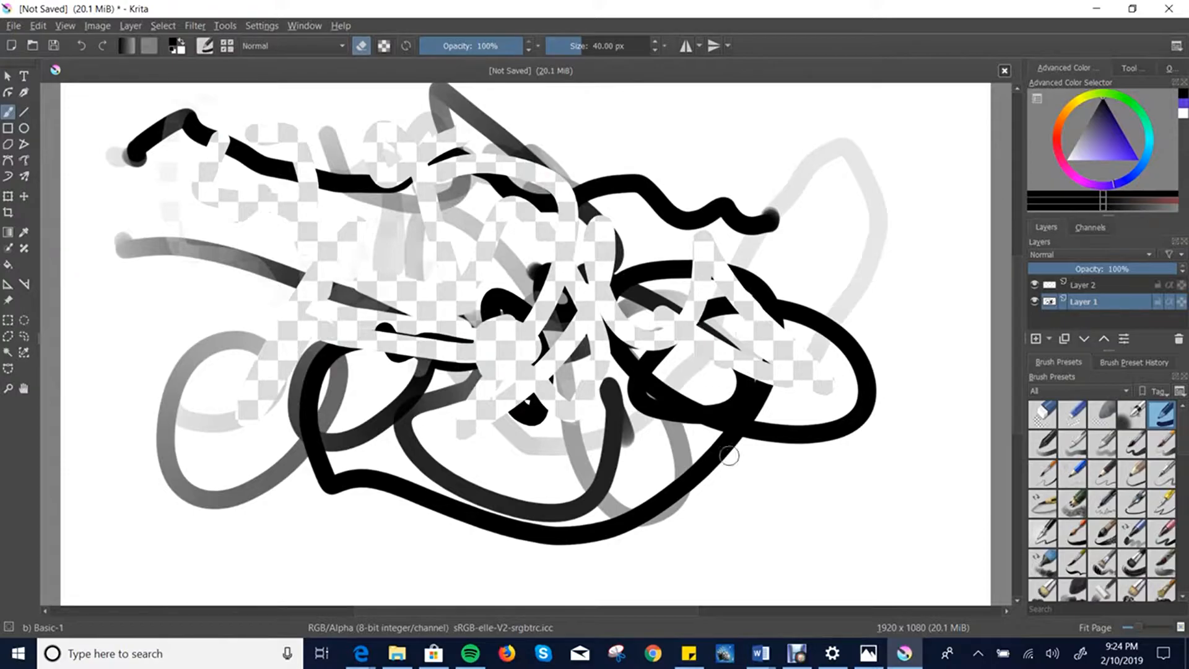
{"action": "key", "text": "shift+Delete"}
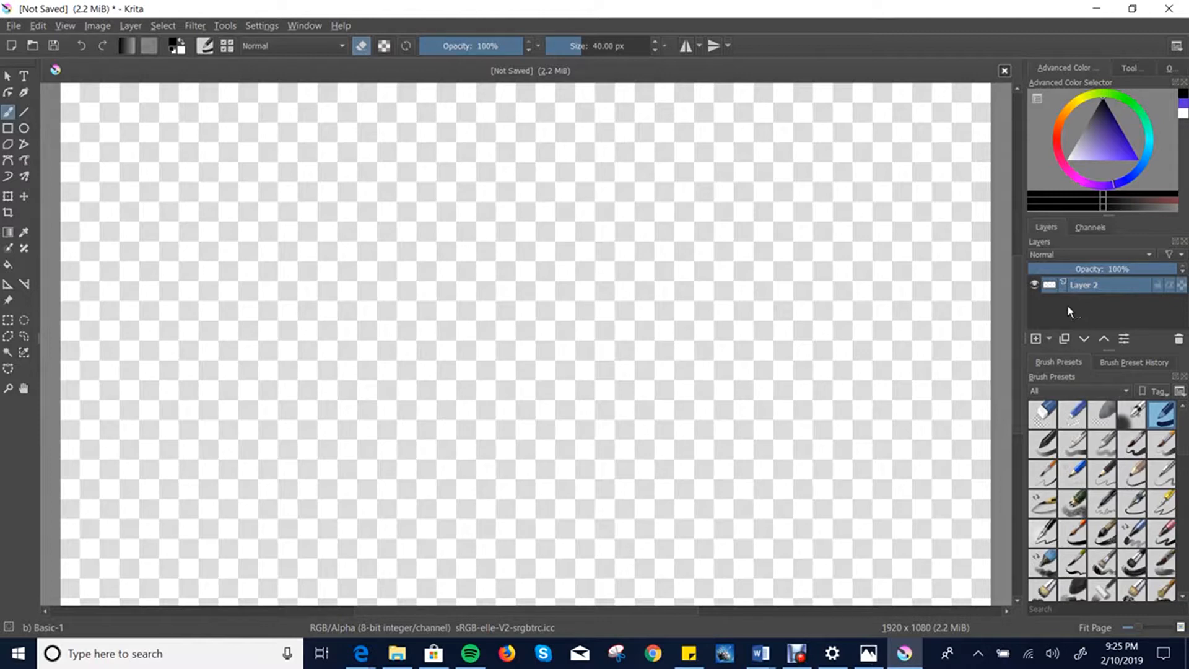
Add a new paint layer above Layer 2 and duplicate it
{"action": "left_click", "coordinate": [1037, 340]}
{"action": "left_click", "coordinate": [1067, 340]}
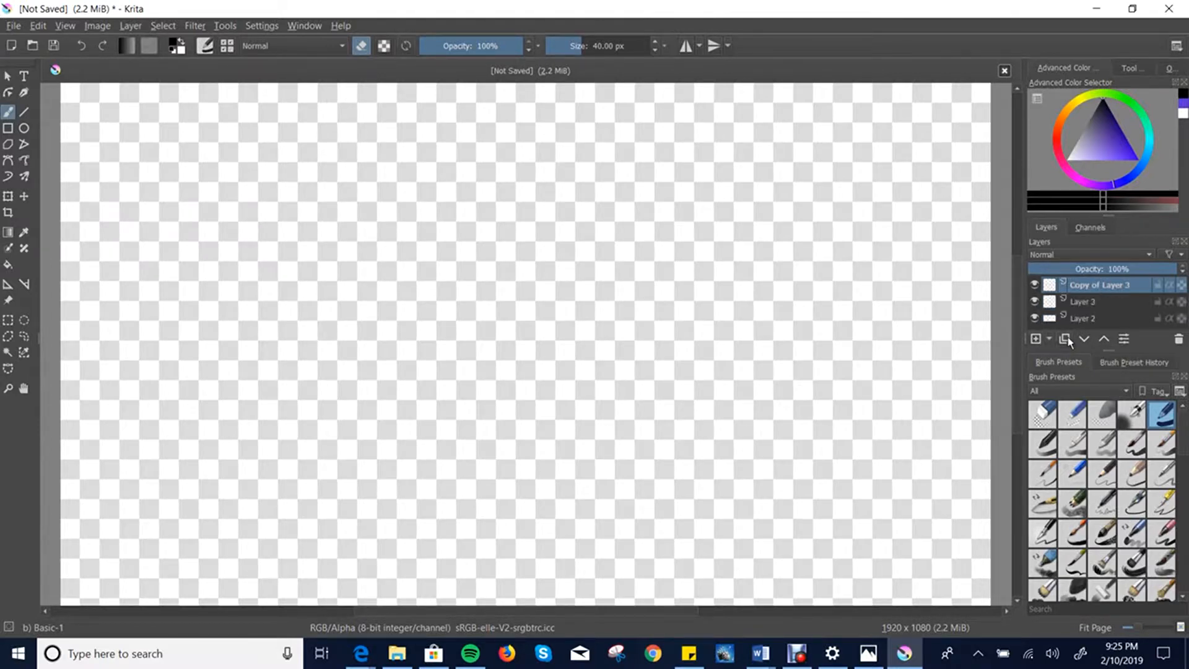
Delete the duplicate of Layer 3 and paint a thick black zigzag across Layer 3 with eraser mode off
{"action": "left_click", "coordinate": [1180, 340]}
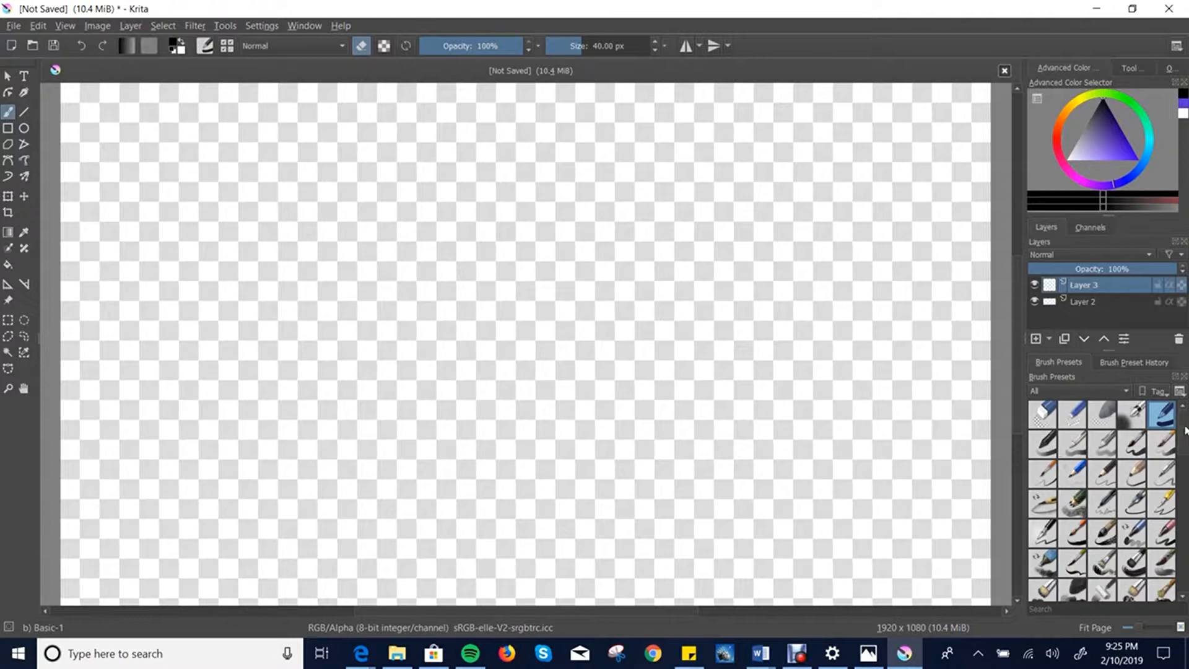
{"action": "left_click_drag", "start_coordinate": [1115, 184], "coordinate": [1056, 136]}
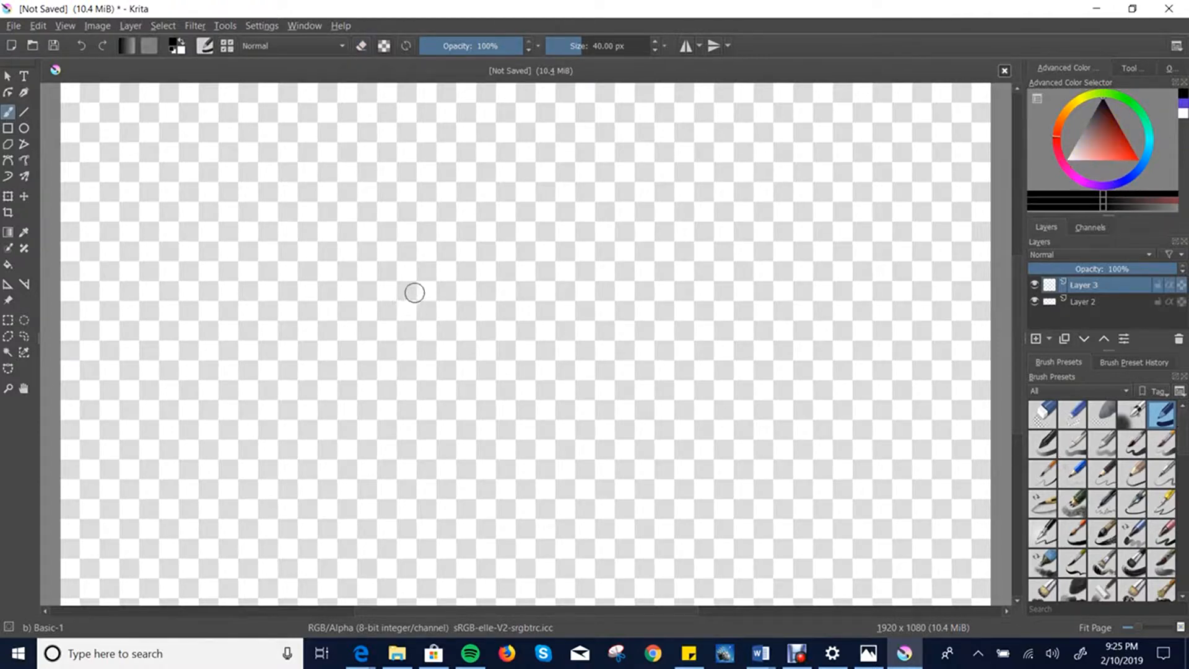
{"action": "left_click", "coordinate": [161, 213]}
{"action": "mouse_move", "coordinate": [143, 133]}
{"action": "left_mouse_down"}
{"action": "mouse_move", "coordinate": [112, 223]}
{"action": "mouse_move", "coordinate": [370, 215]}
{"action": "mouse_move", "coordinate": [626, 384]}
{"action": "mouse_move", "coordinate": [740, 437]}
{"action": "left_mouse_up"}
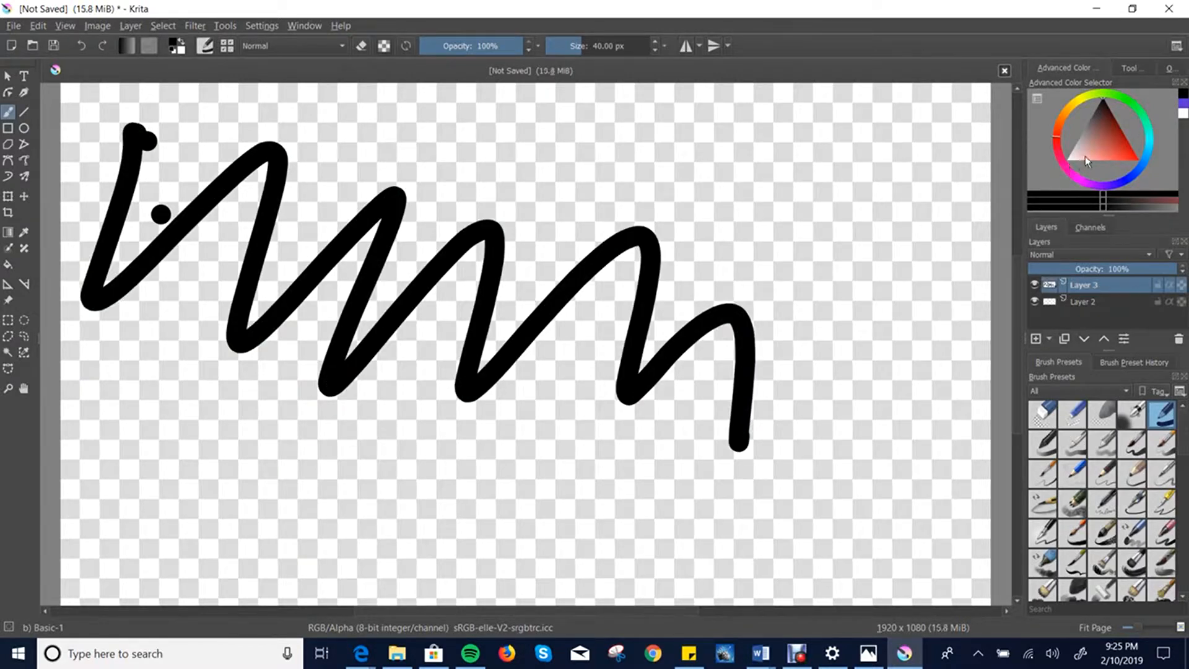
Choose bright red and paint a zigzag on Layer 2, crossing beneath the black strokes of Layer 3
{"action": "left_click", "coordinate": [1081, 301]}
{"action": "left_click_drag", "start_coordinate": [1066, 145], "coordinate": [1135, 153]}
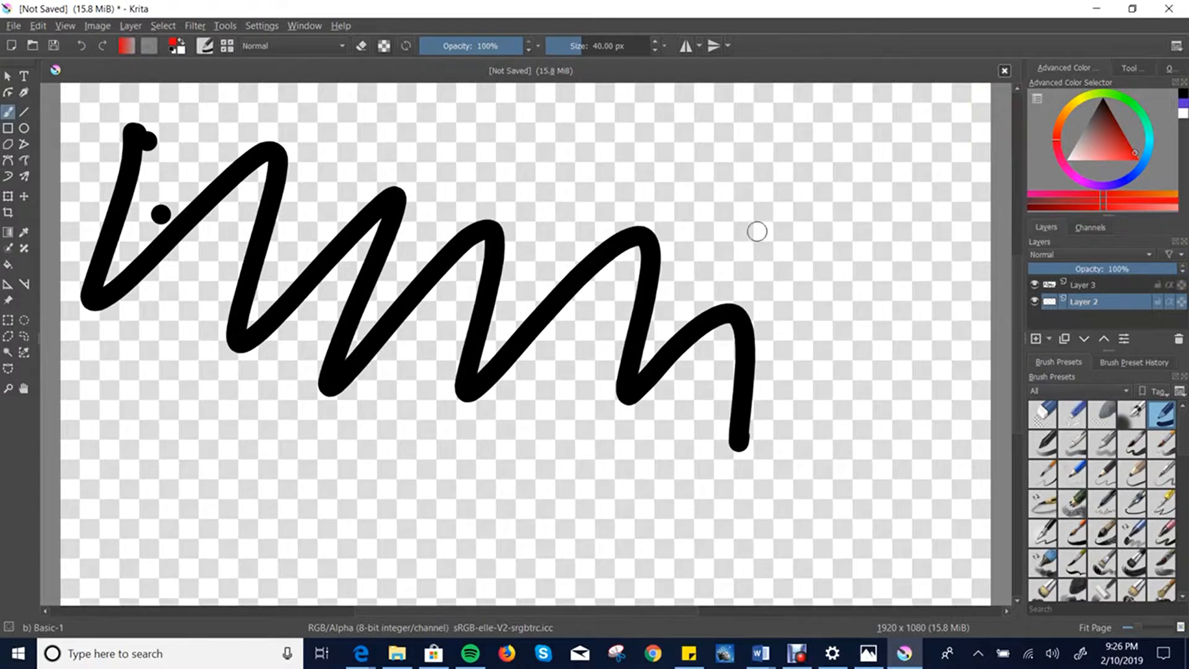
{"action": "mouse_move", "coordinate": [67, 121]}
{"action": "left_mouse_down"}
{"action": "mouse_move", "coordinate": [168, 223]}
{"action": "mouse_move", "coordinate": [350, 239]}
{"action": "mouse_move", "coordinate": [584, 233]}
{"action": "mouse_move", "coordinate": [783, 329]}
{"action": "mouse_move", "coordinate": [800, 375]}
{"action": "left_mouse_up"}
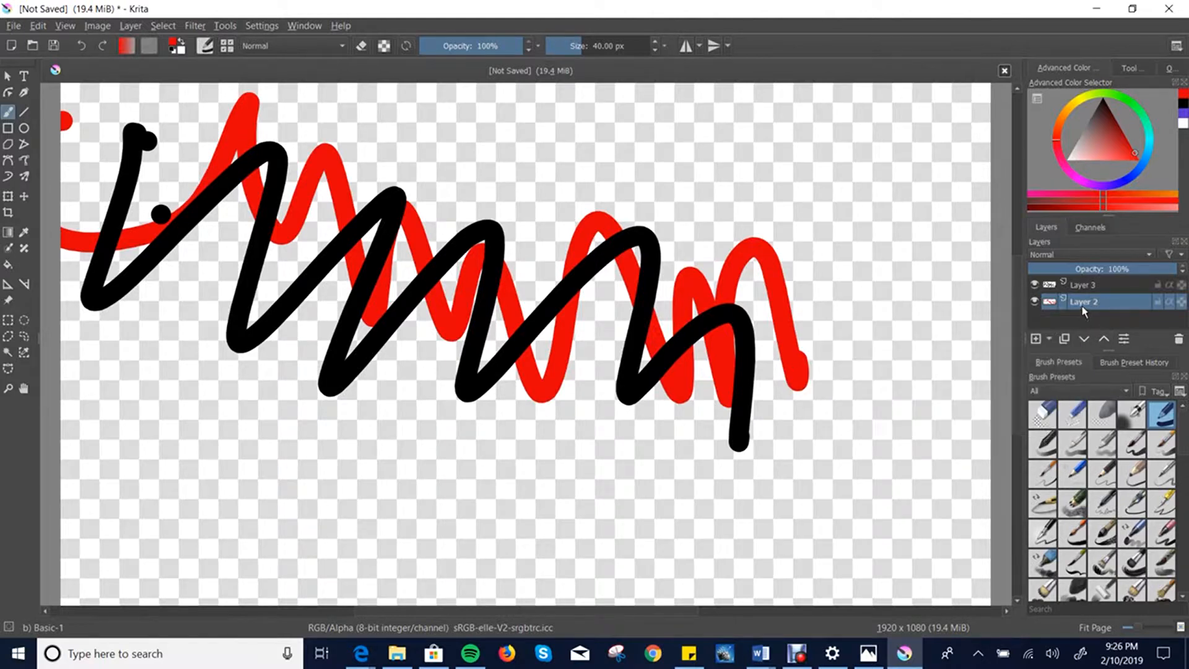
{"action": "mouse_move", "coordinate": [1083, 309]}
{"action": "left_mouse_down"}
{"action": "mouse_move", "coordinate": [1098, 286]}
{"action": "mouse_move", "coordinate": [1092, 307]}
{"action": "left_mouse_up"}
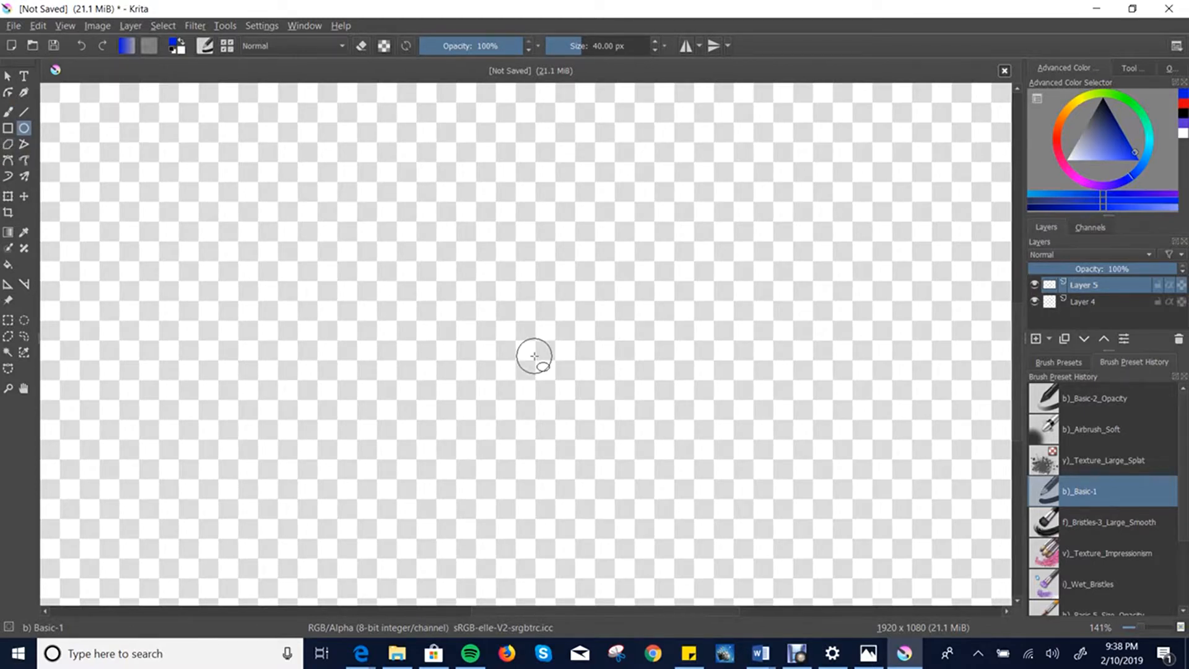
Try drawing a tall blue ellipse outline on Layer 5 with the Ellipse tool, and undo it
{"action": "mouse_move", "coordinate": [334, 205]}
{"action": "left_mouse_down"}
{"action": "mouse_move", "coordinate": [482, 333]}
{"action": "mouse_move", "coordinate": [677, 532]}
{"action": "mouse_move", "coordinate": [677, 605]}
{"action": "left_mouse_up"}
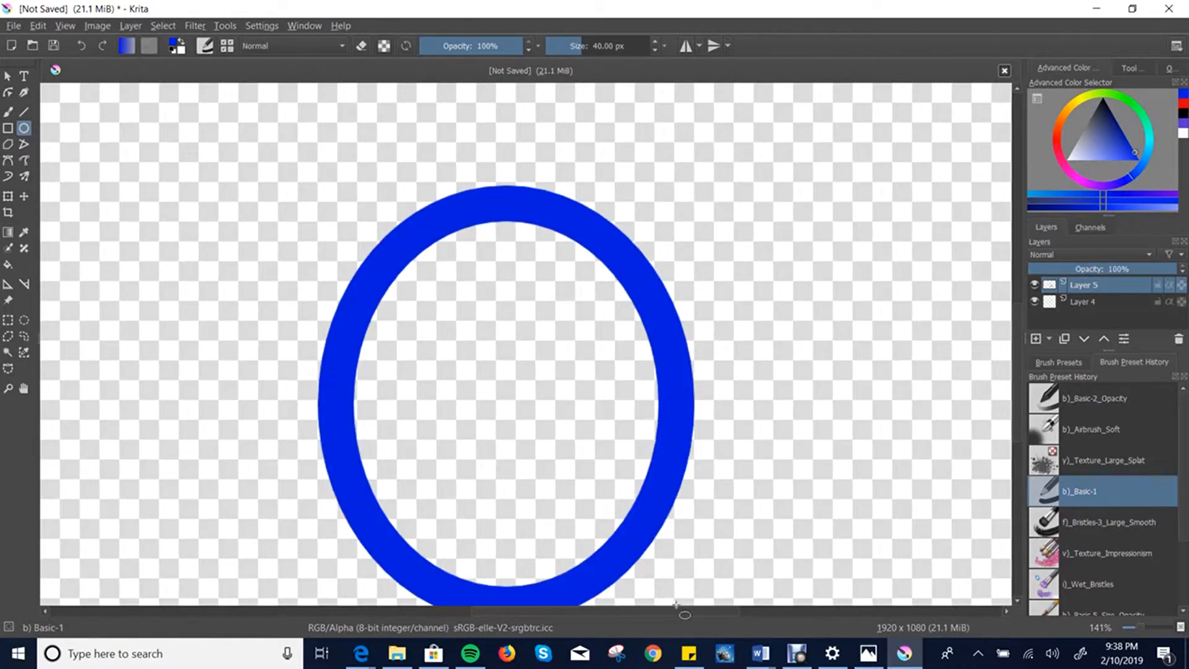
{"action": "key", "text": "ctrl+z"}
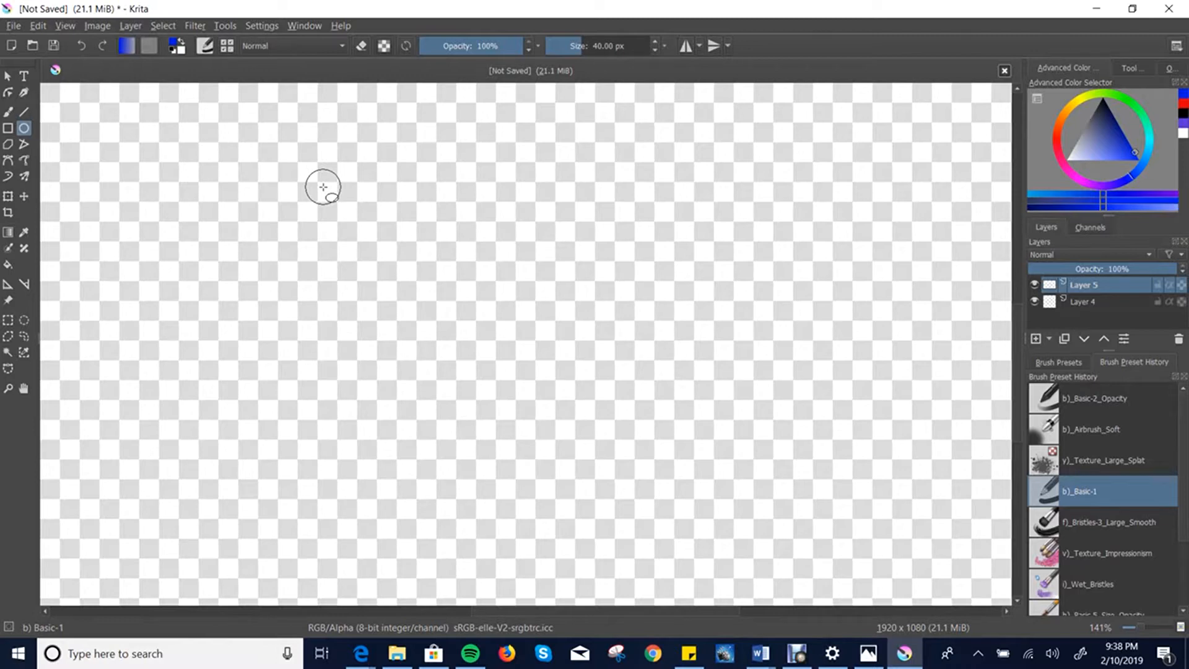
{"action": "left_click_drag", "start_coordinate": [323, 187], "coordinate": [405, 493]}
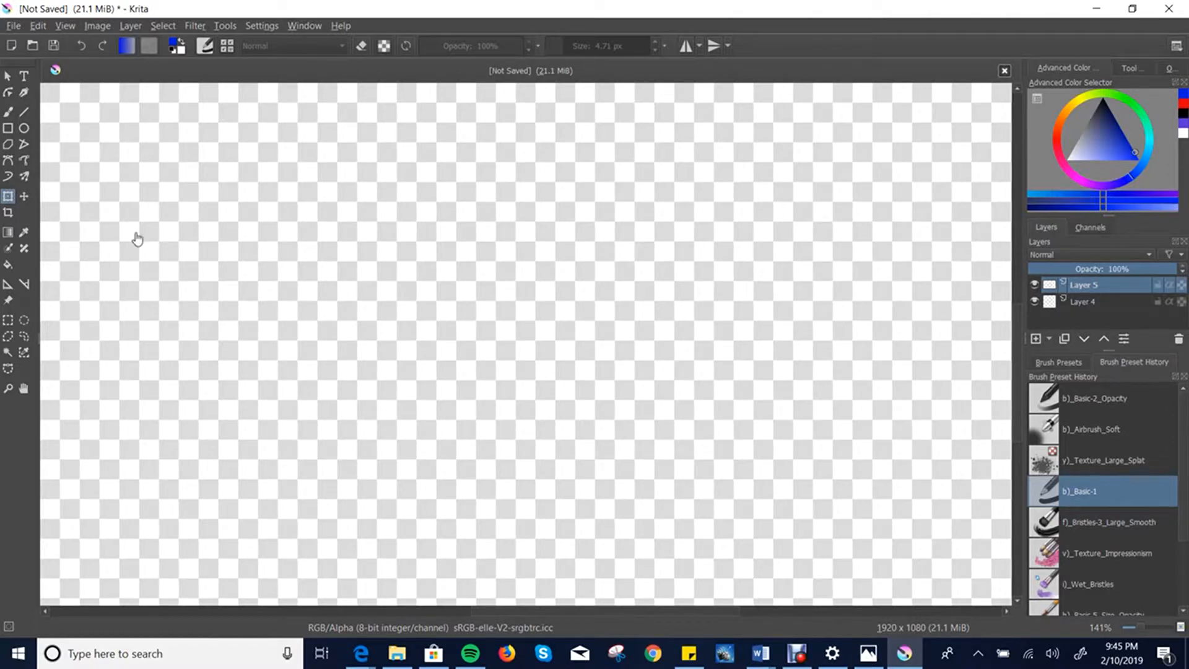
Paint a blue stick figure with head, body, arms and legs on Layer 5 using the freehand brush at 4.71 px
{"action": "left_click", "coordinate": [8, 112]}
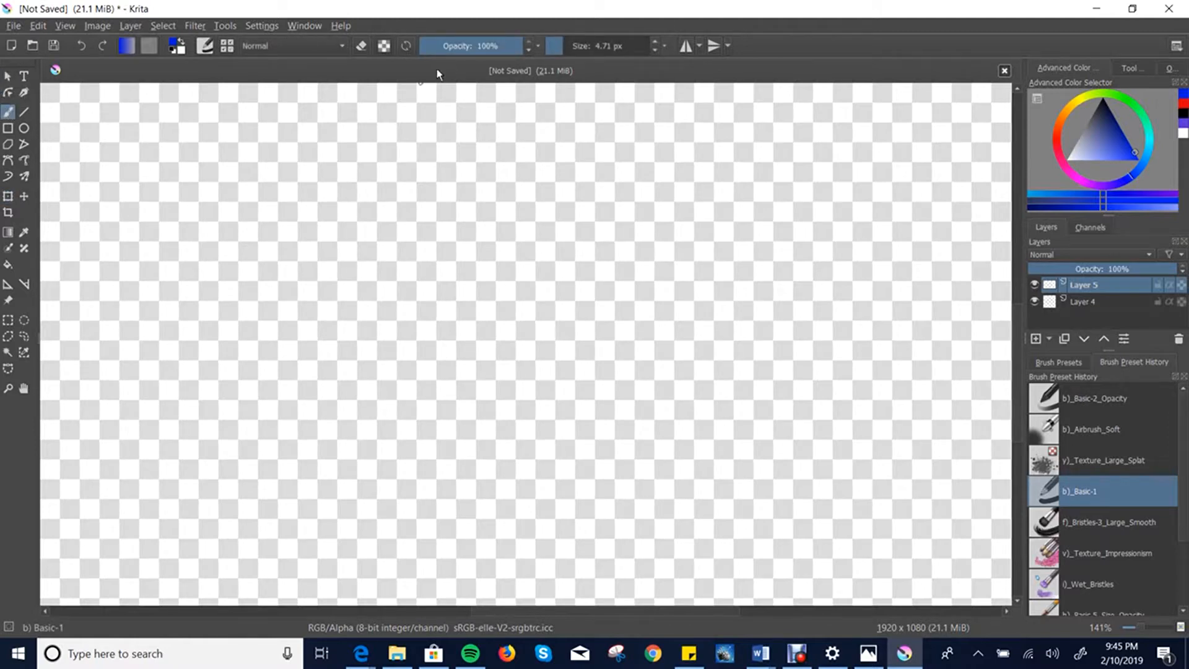
{"action": "mouse_move", "coordinate": [413, 172]}
{"action": "left_mouse_down"}
{"action": "mouse_move", "coordinate": [405, 333]}
{"action": "mouse_move", "coordinate": [529, 229]}
{"action": "mouse_move", "coordinate": [391, 195]}
{"action": "left_mouse_up"}
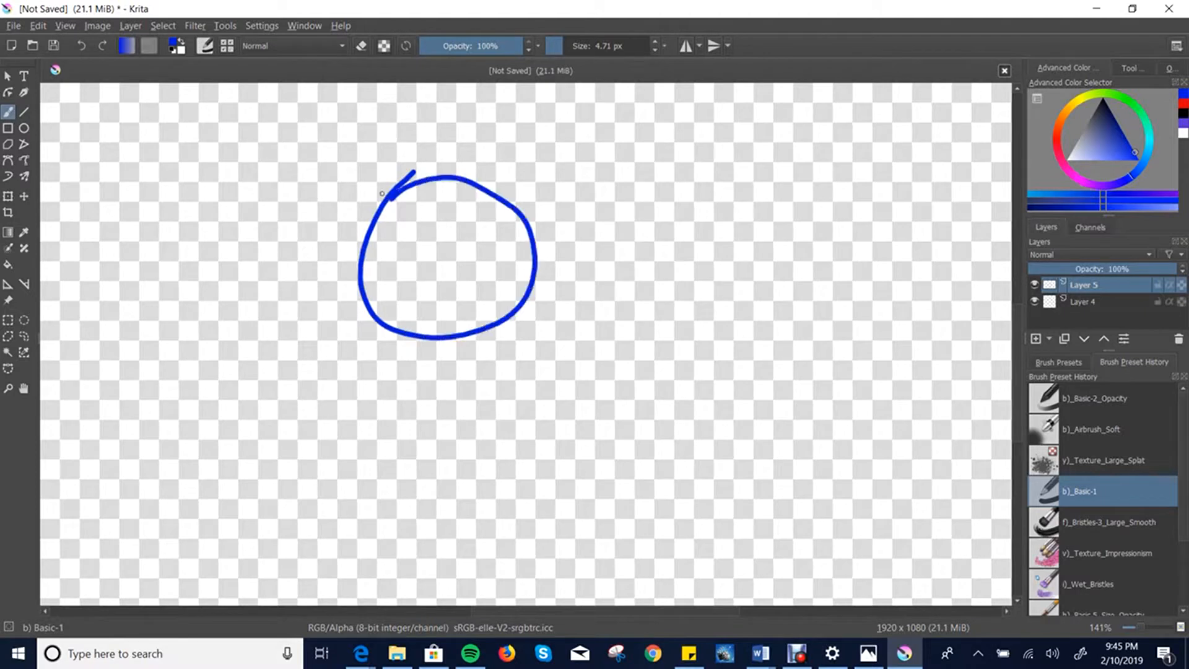
{"action": "mouse_move", "coordinate": [457, 348]}
{"action": "left_mouse_down"}
{"action": "mouse_move", "coordinate": [465, 531]}
{"action": "mouse_move", "coordinate": [468, 520]}
{"action": "left_mouse_up"}
{"action": "mouse_move", "coordinate": [401, 425]}
{"action": "left_mouse_down"}
{"action": "mouse_move", "coordinate": [459, 470]}
{"action": "mouse_move", "coordinate": [487, 454]}
{"action": "mouse_move", "coordinate": [523, 354]}
{"action": "left_mouse_up"}
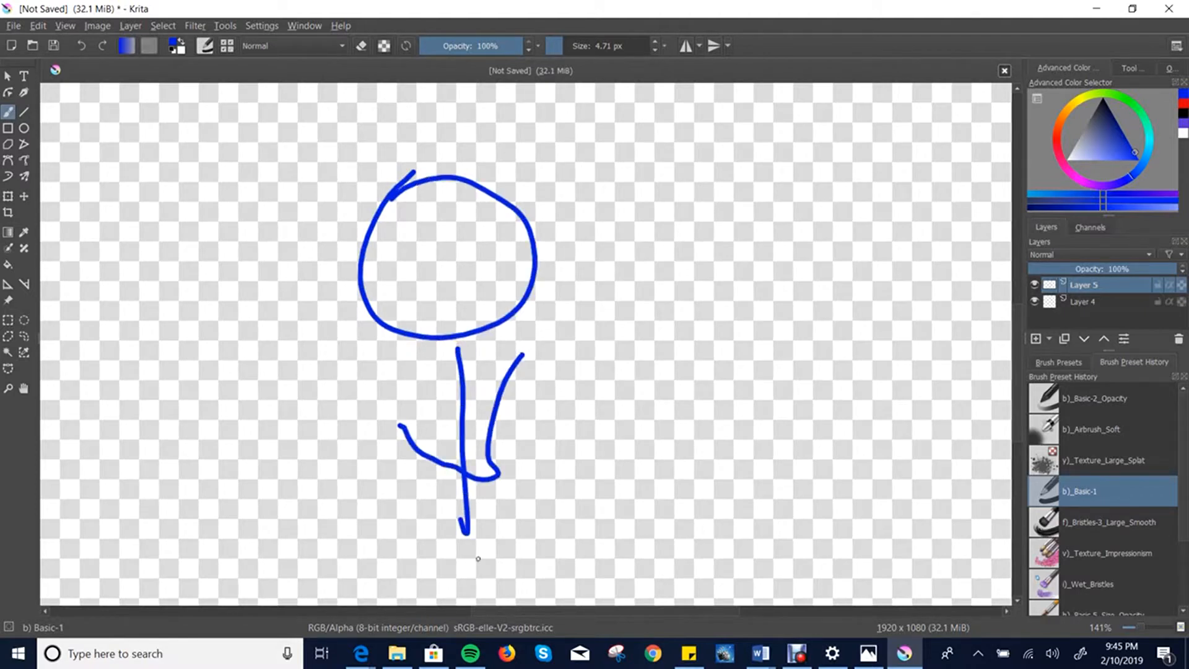
{"action": "left_click", "coordinate": [486, 525]}
{"action": "mouse_move", "coordinate": [472, 536]}
{"action": "left_mouse_down"}
{"action": "mouse_move", "coordinate": [458, 603]}
{"action": "mouse_move", "coordinate": [518, 545]}
{"action": "mouse_move", "coordinate": [558, 586]}
{"action": "left_mouse_up"}
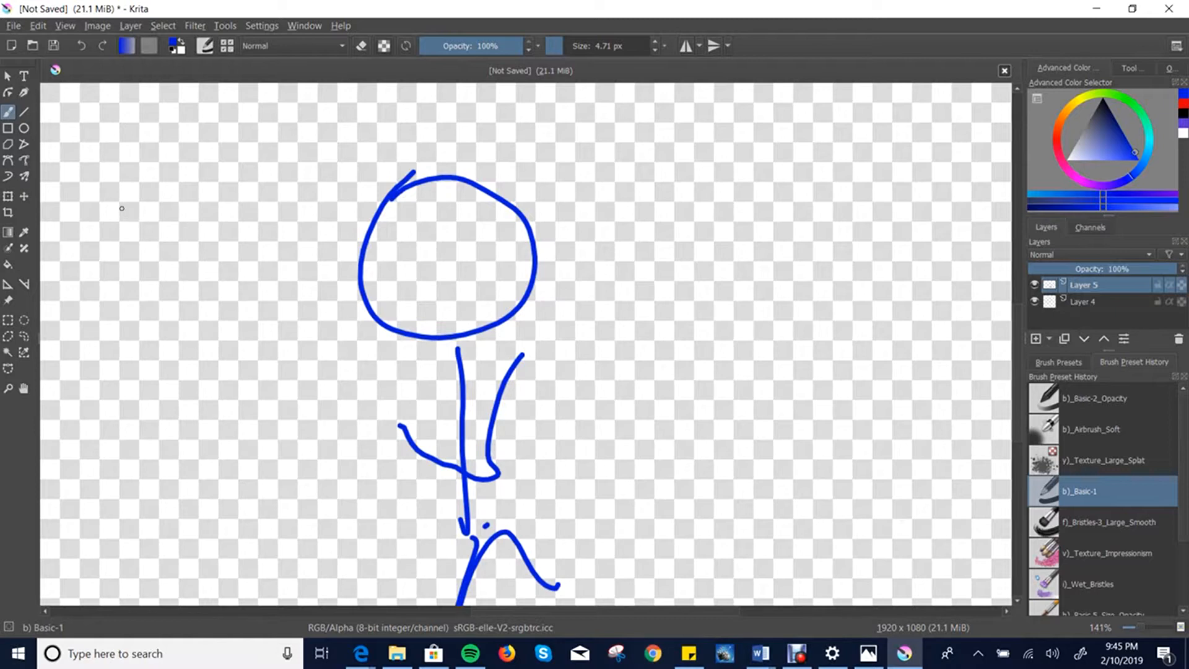
Move the whole stick figure slightly up and to the right with the Transform tool
{"action": "left_click", "coordinate": [8, 198]}
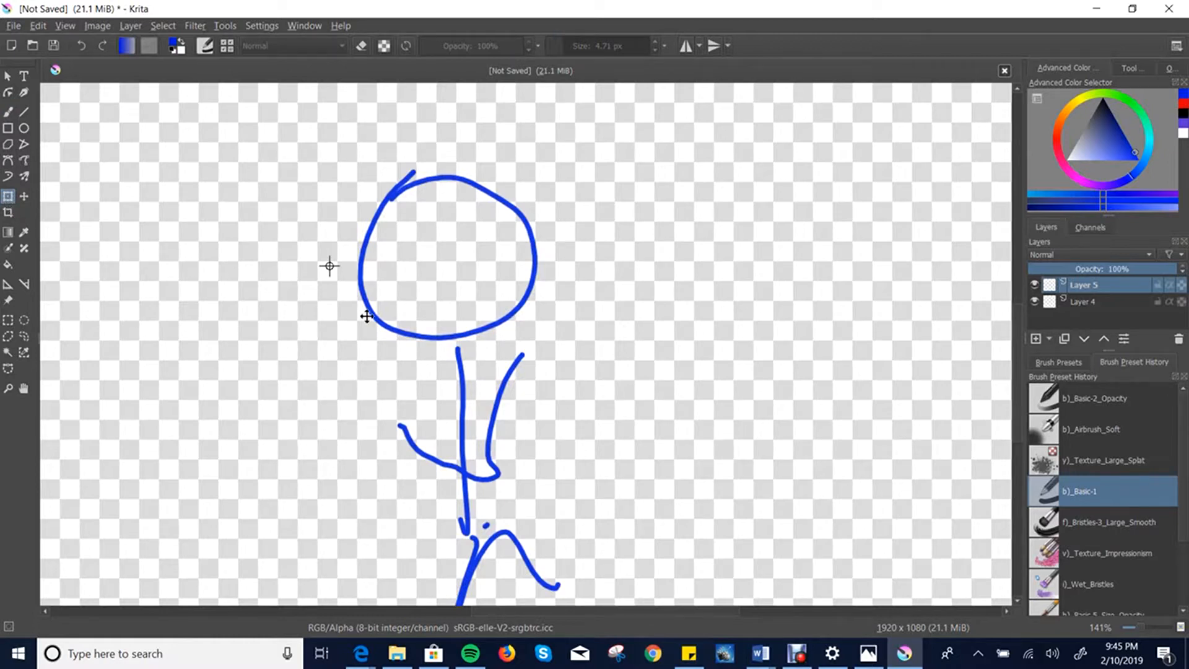
{"action": "left_click_drag", "start_coordinate": [488, 337], "coordinate": [529, 300]}
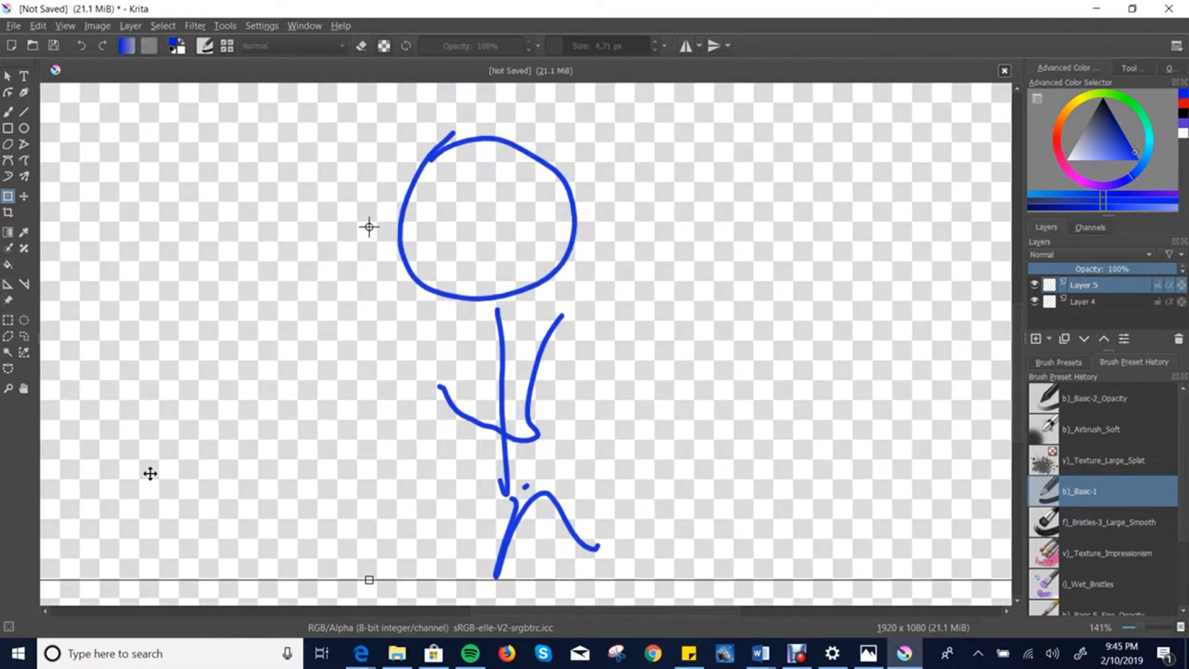
{"action": "left_click", "coordinate": [7, 76]}
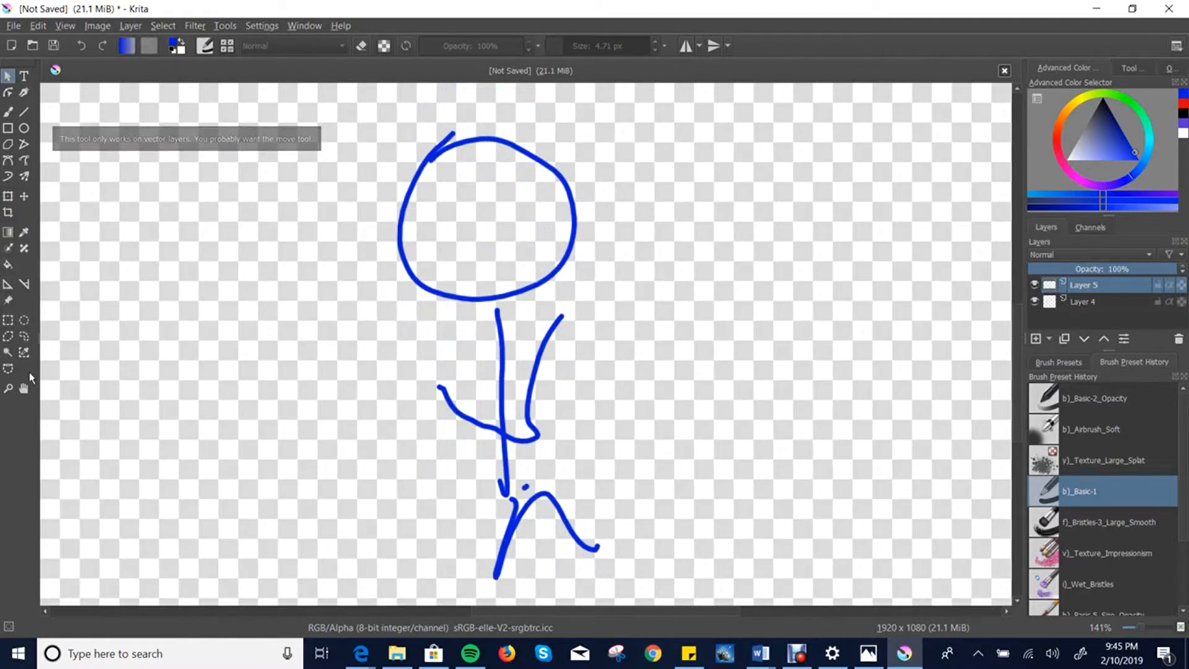
Select the stick figure's head with a freehand outline and try shifting it slightly with the Transform tool
{"action": "left_click", "coordinate": [25, 338]}
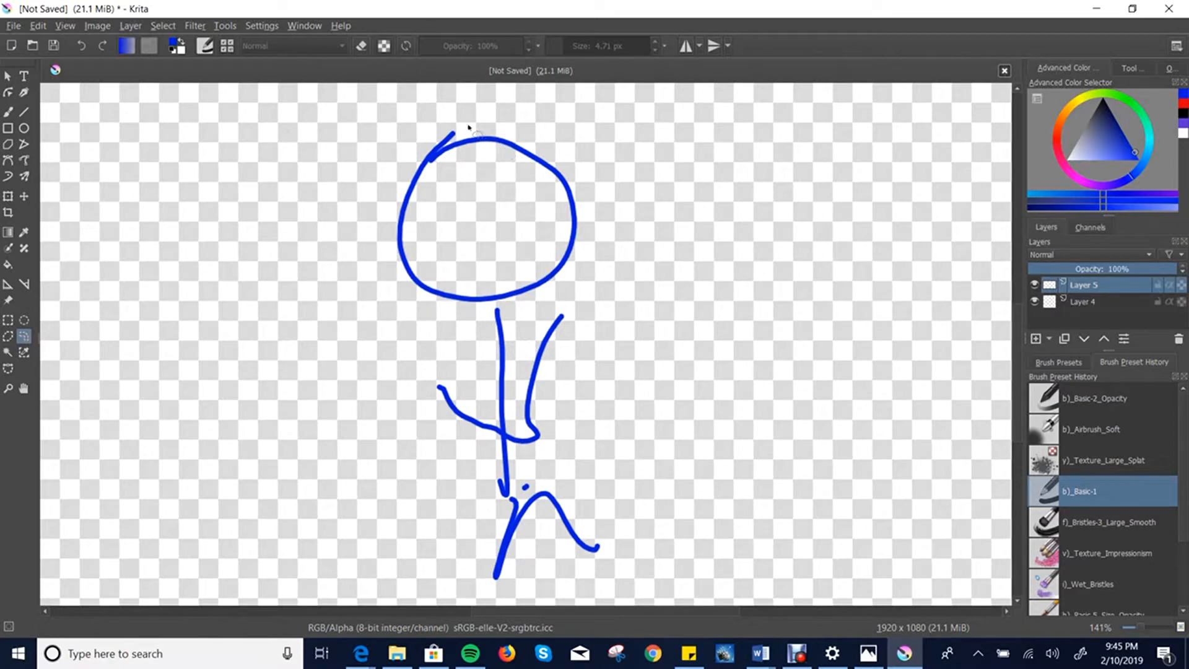
{"action": "mouse_move", "coordinate": [436, 128]}
{"action": "left_mouse_down"}
{"action": "mouse_move", "coordinate": [411, 262]}
{"action": "mouse_move", "coordinate": [427, 298]}
{"action": "mouse_move", "coordinate": [535, 299]}
{"action": "mouse_move", "coordinate": [599, 254]}
{"action": "mouse_move", "coordinate": [597, 206]}
{"action": "mouse_move", "coordinate": [523, 122]}
{"action": "mouse_move", "coordinate": [433, 123]}
{"action": "left_mouse_up"}
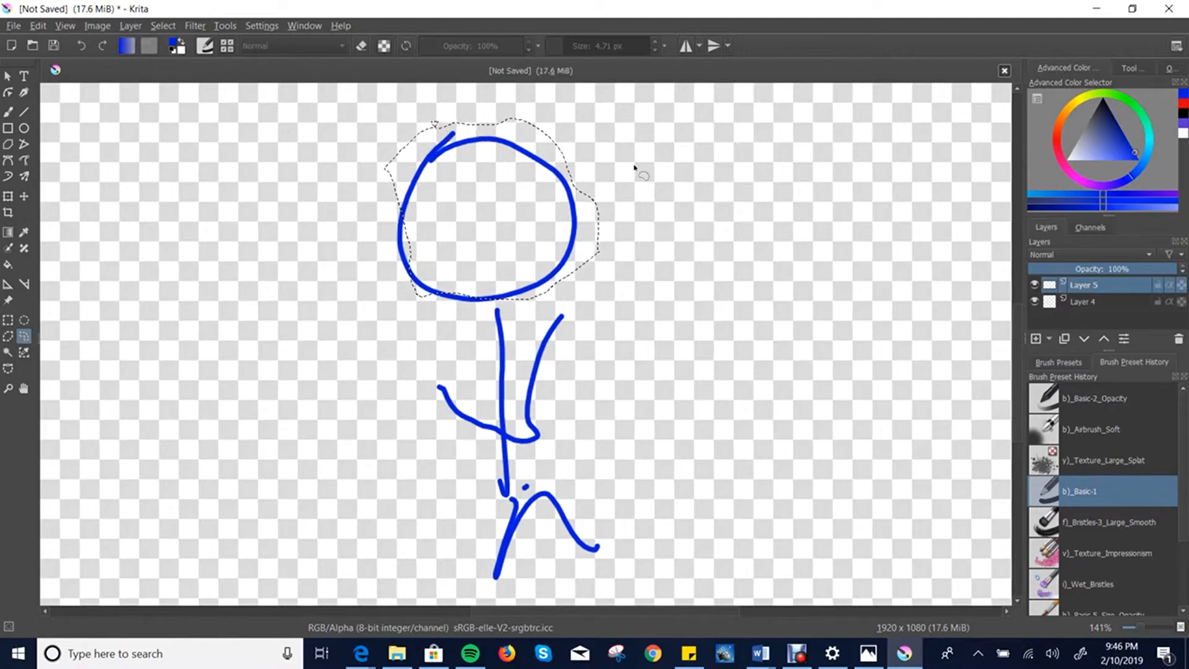
{"action": "key", "text": "ctrl+t"}
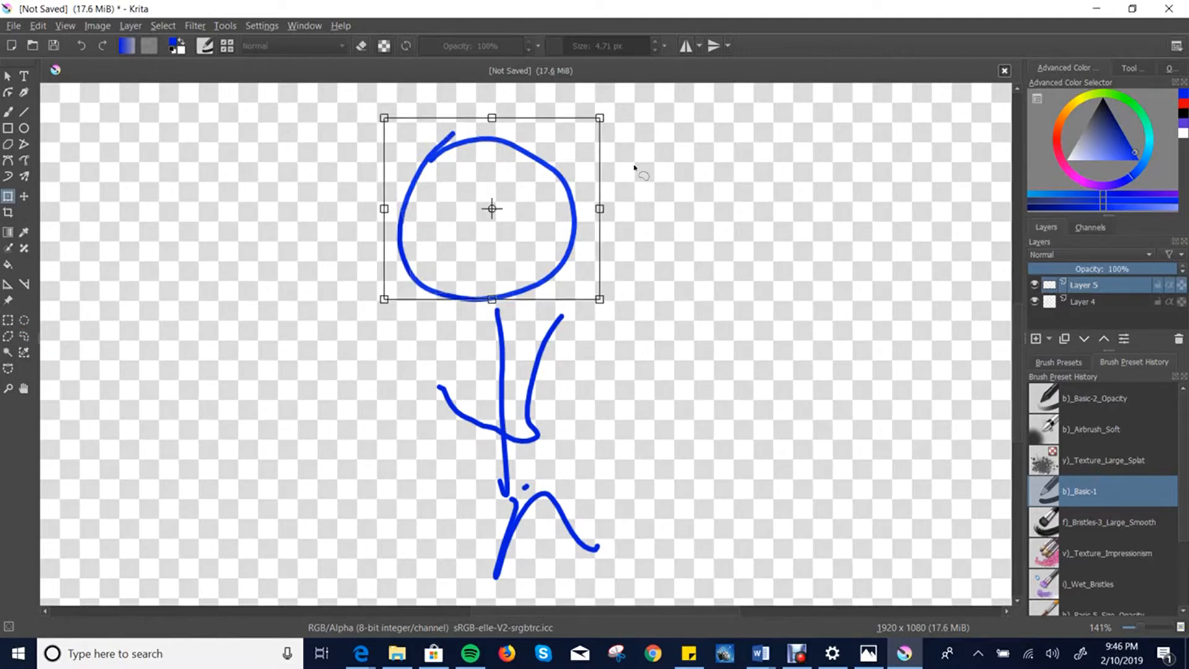
{"action": "mouse_move", "coordinate": [481, 181]}
{"action": "left_mouse_down"}
{"action": "mouse_move", "coordinate": [491, 196]}
{"action": "mouse_move", "coordinate": [483, 183]}
{"action": "left_mouse_up"}
{"action": "mouse_move", "coordinate": [483, 183]}
{"action": "left_mouse_down"}
{"action": "mouse_move", "coordinate": [502, 202]}
{"action": "mouse_move", "coordinate": [499, 170]}
{"action": "mouse_move", "coordinate": [483, 178]}
{"action": "mouse_move", "coordinate": [512, 165]}
{"action": "mouse_move", "coordinate": [509, 178]}
{"action": "mouse_move", "coordinate": [479, 180]}
{"action": "left_mouse_up"}
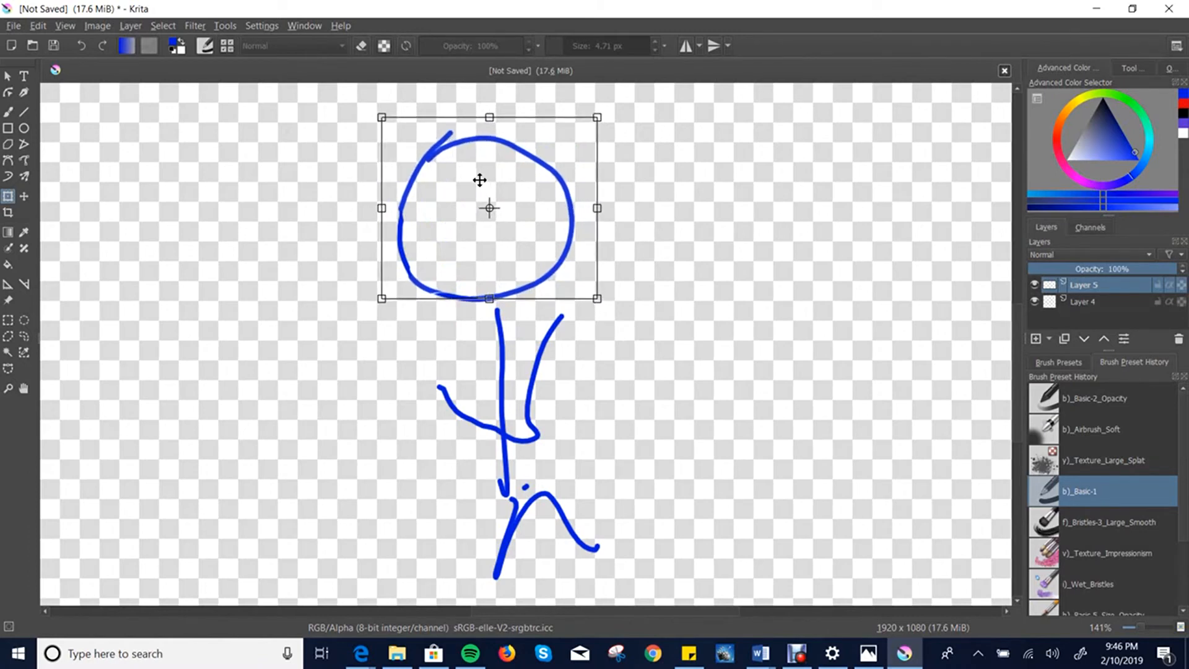
{"action": "left_click_drag", "start_coordinate": [479, 180], "coordinate": [481, 180]}
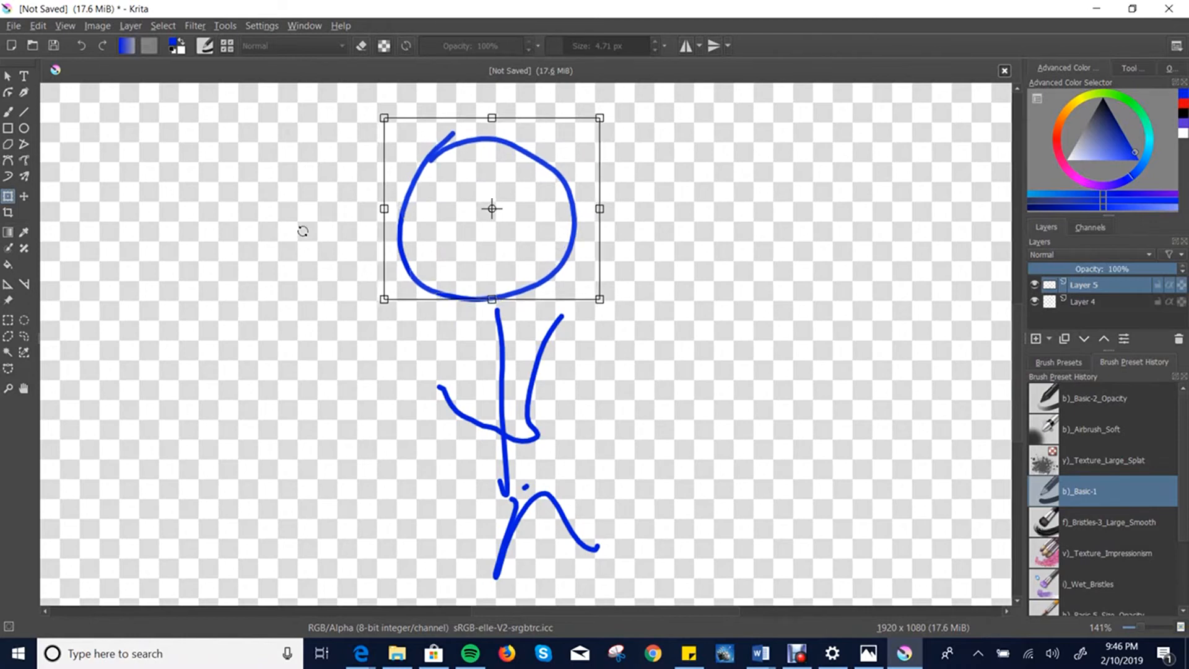
Select the stick figure's left-hand arm with a freehand outline, and slant and enlarge it with the Transform tool
{"action": "left_click", "coordinate": [26, 336]}
{"action": "mouse_move", "coordinate": [425, 340]}
{"action": "left_mouse_down"}
{"action": "mouse_move", "coordinate": [488, 398]}
{"action": "mouse_move", "coordinate": [493, 438]}
{"action": "mouse_move", "coordinate": [466, 444]}
{"action": "mouse_move", "coordinate": [415, 388]}
{"action": "mouse_move", "coordinate": [423, 345]}
{"action": "left_mouse_up"}
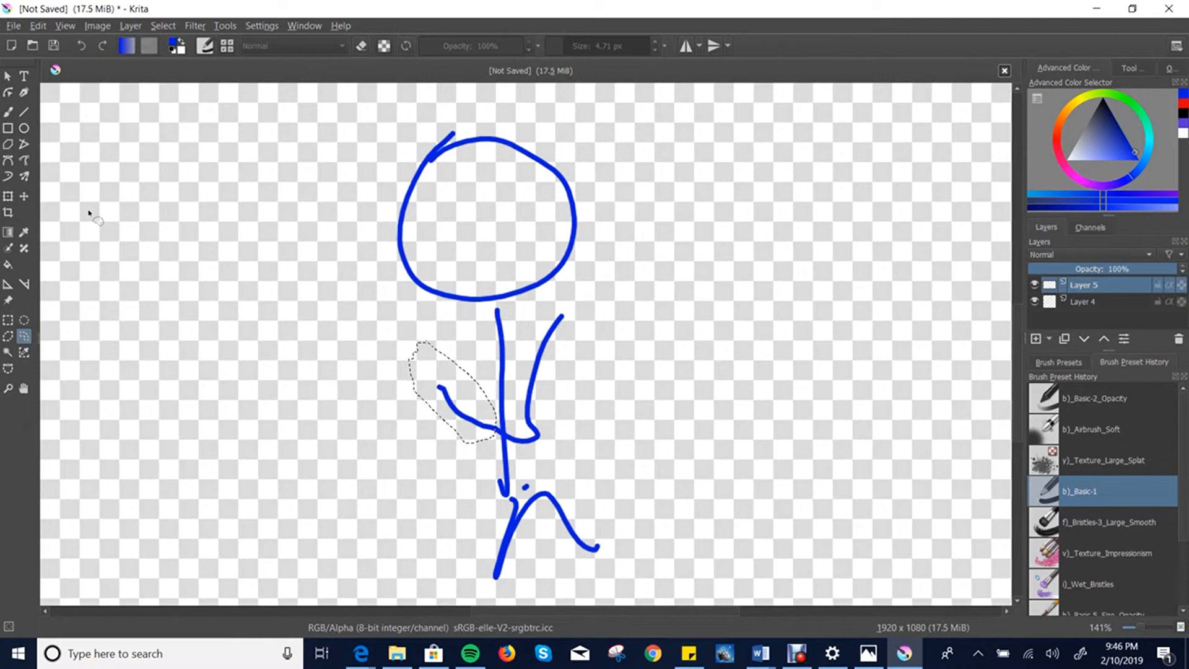
{"action": "key", "text": "ctrl+t"}
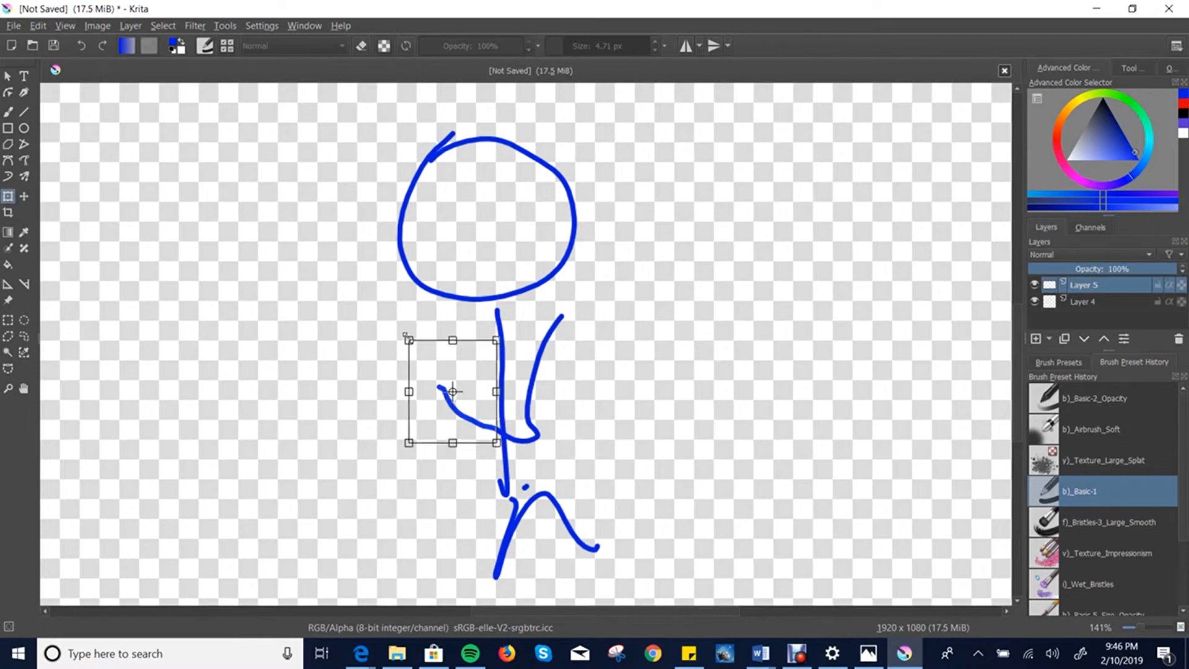
{"action": "mouse_move", "coordinate": [406, 335]}
{"action": "left_mouse_down"}
{"action": "mouse_move", "coordinate": [229, 212]}
{"action": "mouse_move", "coordinate": [437, 391]}
{"action": "mouse_move", "coordinate": [420, 326]}
{"action": "mouse_move", "coordinate": [446, 342]}
{"action": "mouse_move", "coordinate": [374, 457]}
{"action": "mouse_move", "coordinate": [390, 340]}
{"action": "mouse_move", "coordinate": [491, 339]}
{"action": "mouse_move", "coordinate": [260, 371]}
{"action": "mouse_move", "coordinate": [416, 332]}
{"action": "left_mouse_up"}
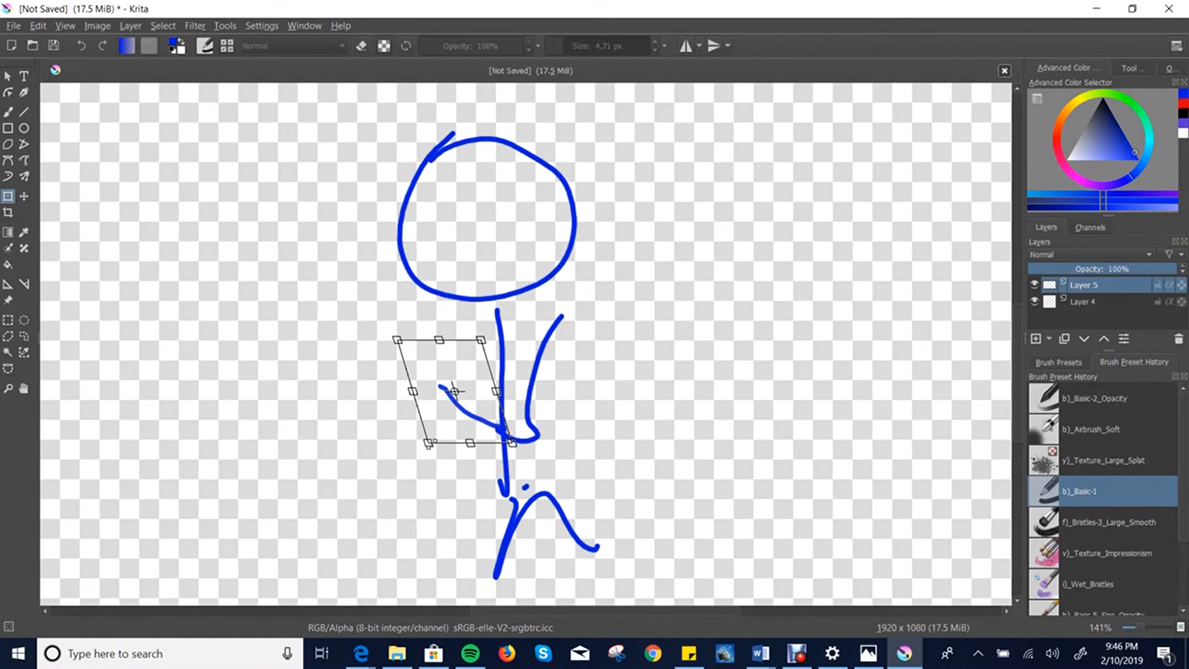
{"action": "mouse_move", "coordinate": [429, 443]}
{"action": "left_mouse_down"}
{"action": "mouse_move", "coordinate": [403, 465]}
{"action": "mouse_move", "coordinate": [369, 557]}
{"action": "left_mouse_up"}
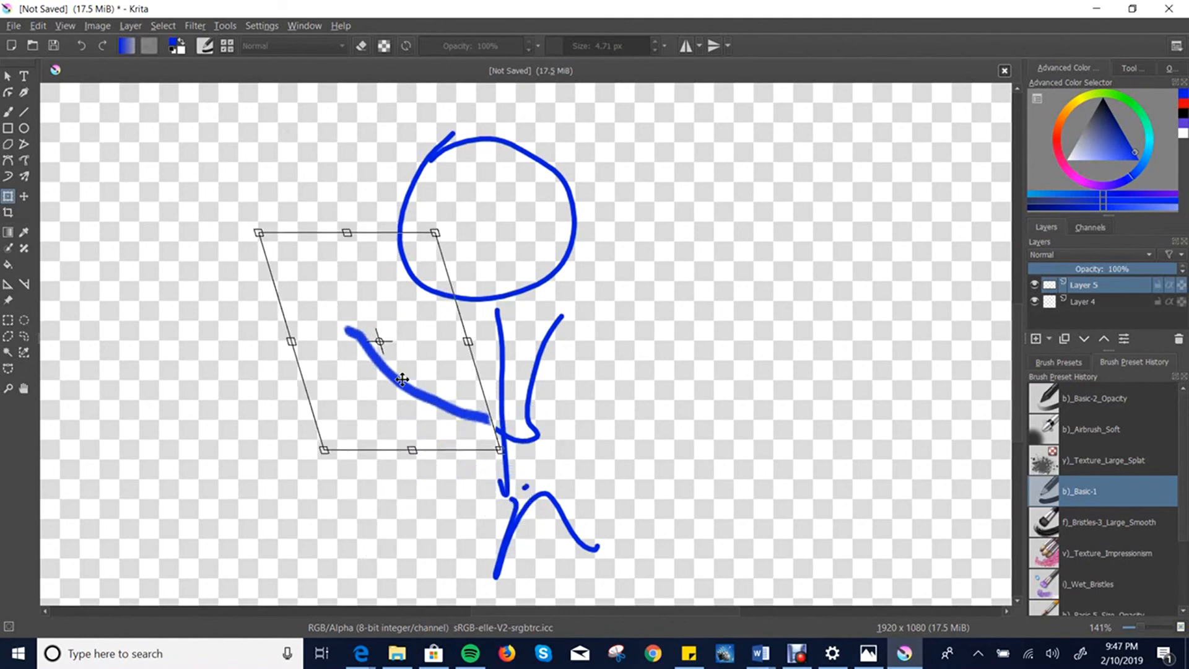